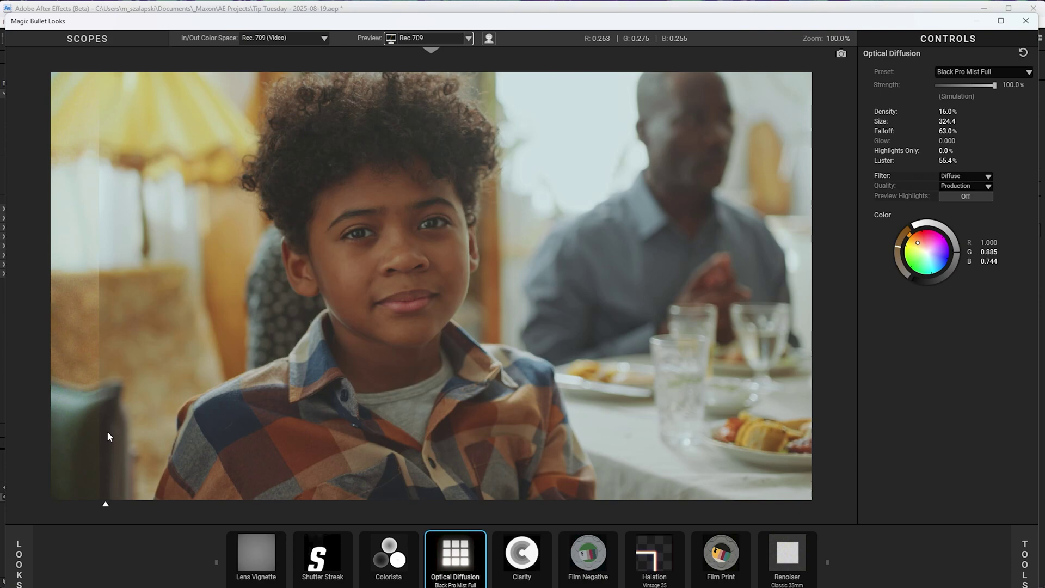
# Step: Sweep the before/after split line across the boy close-up, then show the Film Print controls
pyautogui.moveTo(107, 437); pyautogui.dragTo(757, 504)
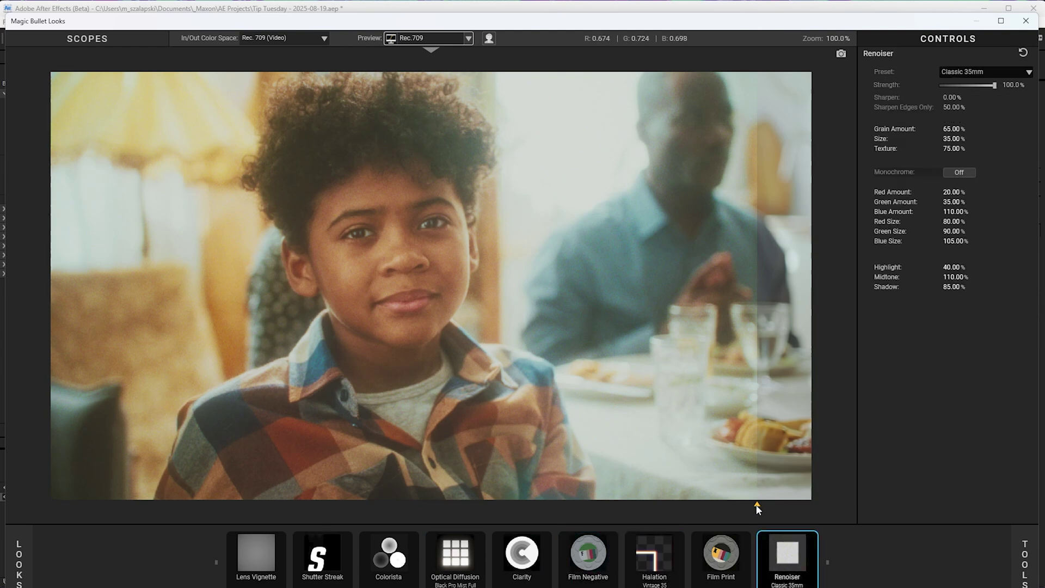
pyautogui.moveTo(757, 504); pyautogui.dragTo(375, 504)
pyautogui.moveTo(377, 433); pyautogui.dragTo(666, 441)
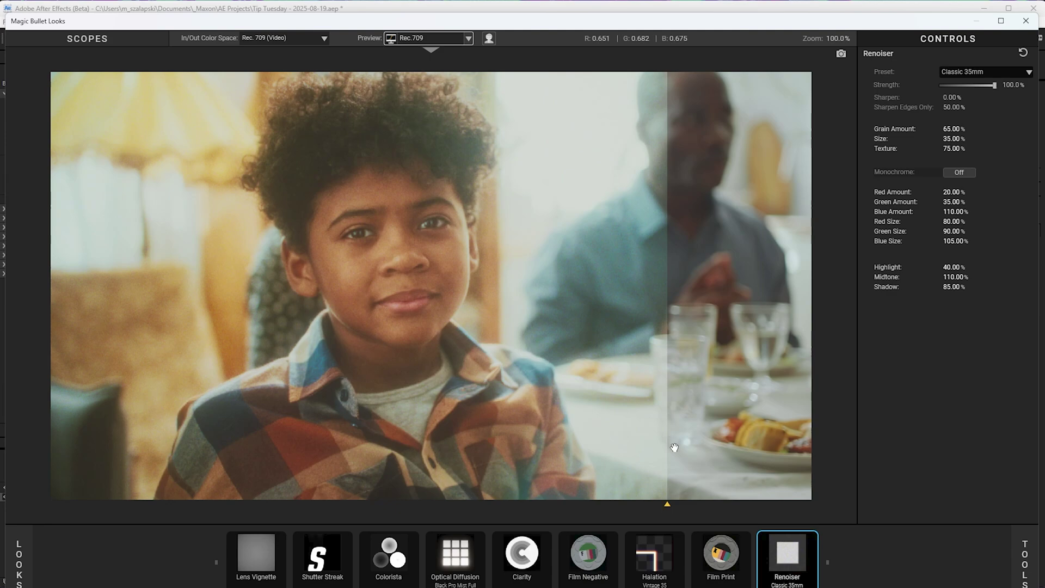
pyautogui.click(722, 557)
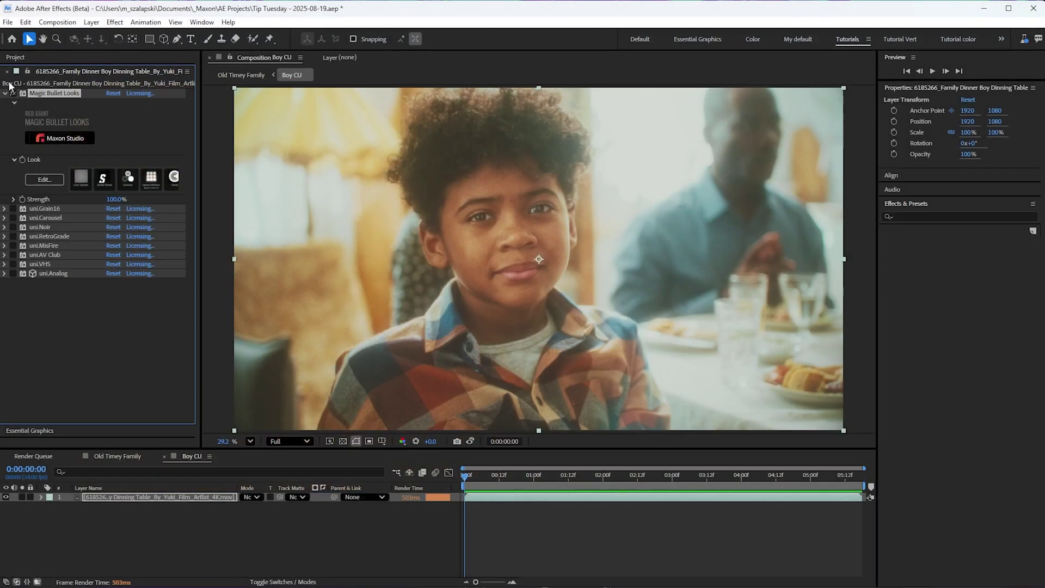
# Step: Switch off Magic Bullet Looks and turn on the uni.Grain16 film grain
pyautogui.click(13, 94)
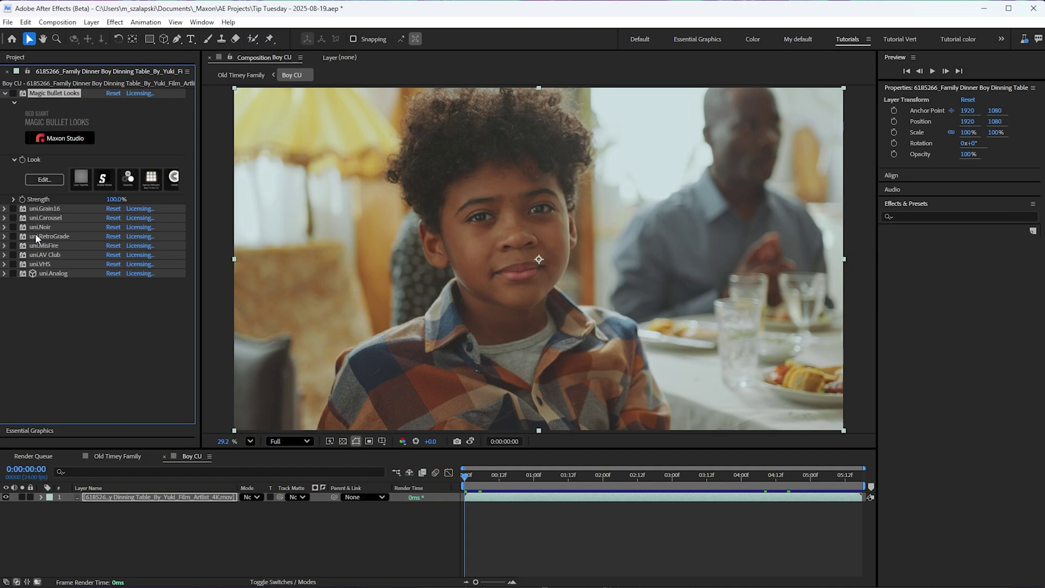
pyautogui.click(4, 93)
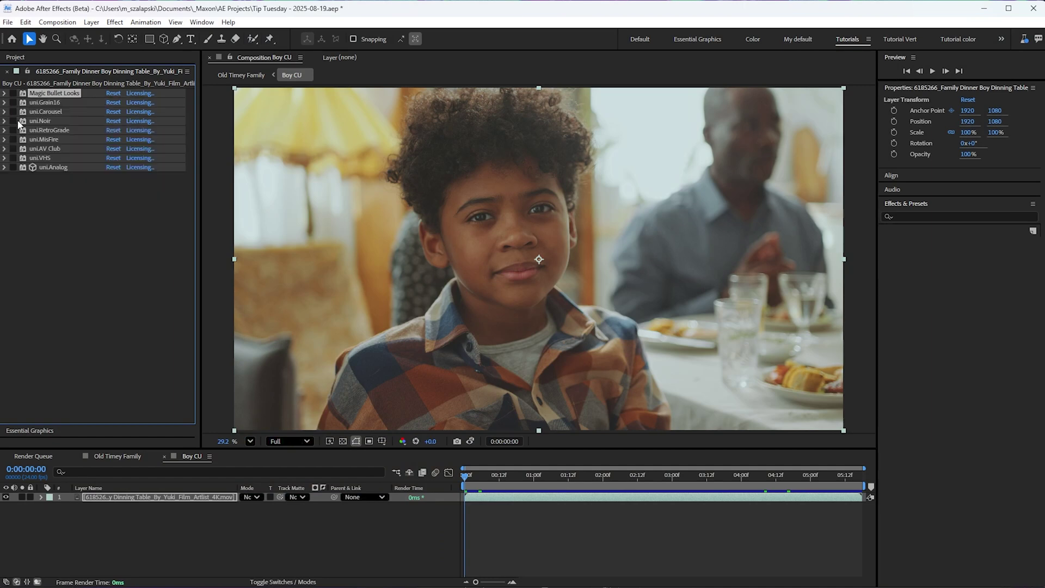
pyautogui.click(4, 103)
pyautogui.click(4, 103)
pyautogui.scroll(2, 490, 245)
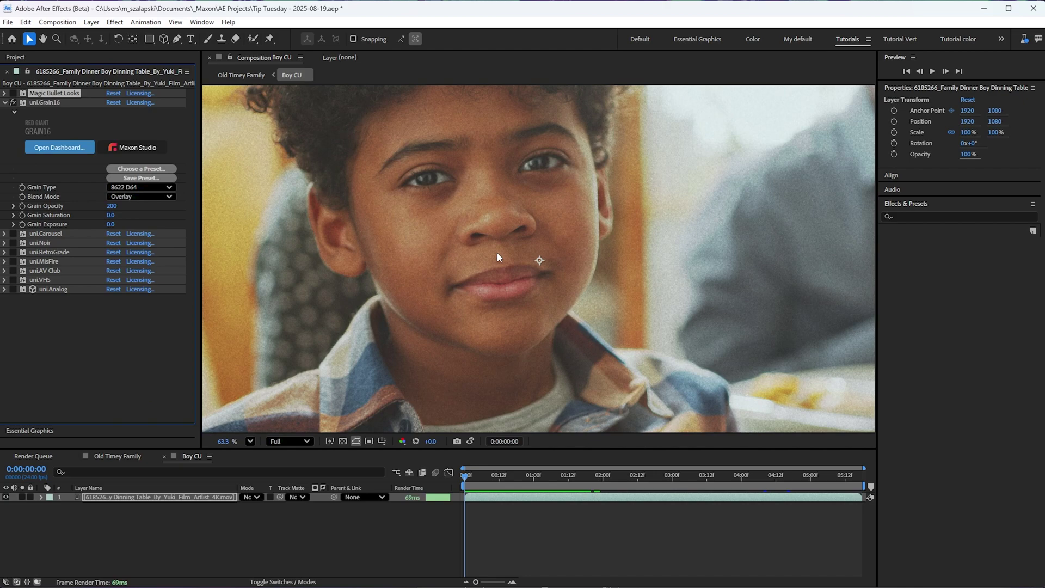
pyautogui.scroll(2, 497, 253)
# Step: Compare the grain on and off, check Grain Type without changing it, then disable Grain16
pyautogui.click(13, 103)
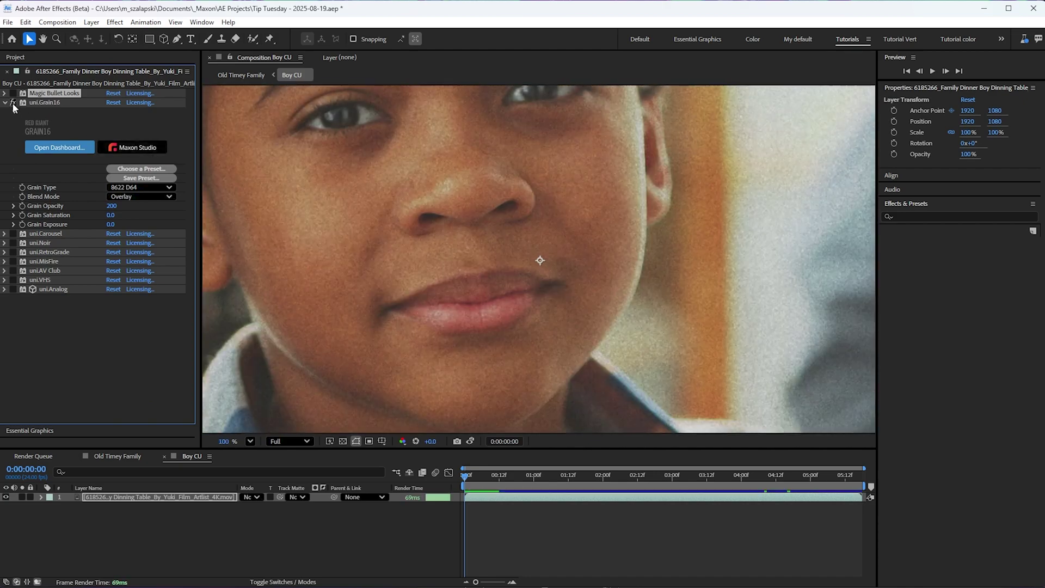
pyautogui.click(141, 187)
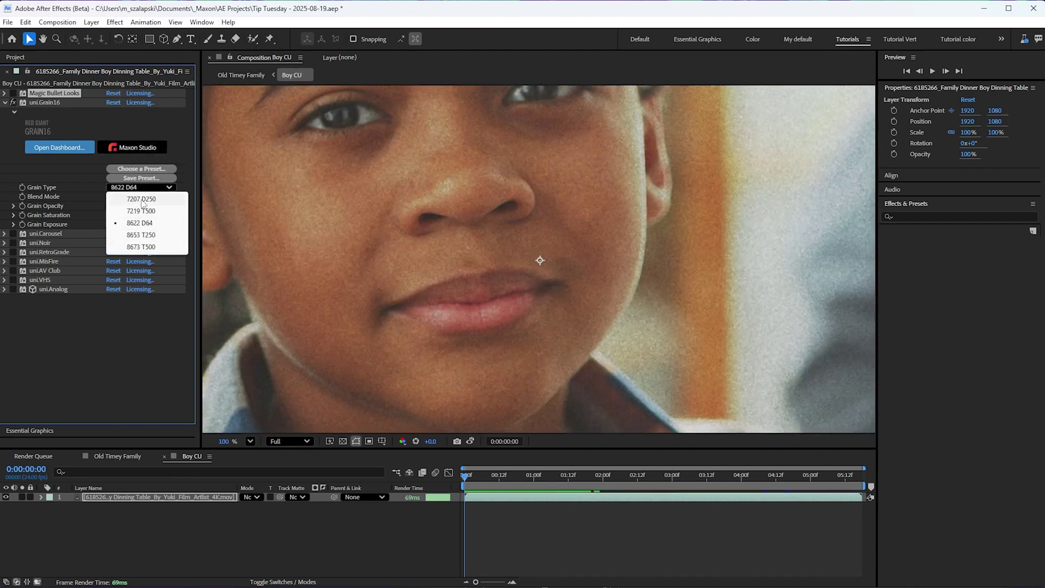
pyautogui.press('Escape')
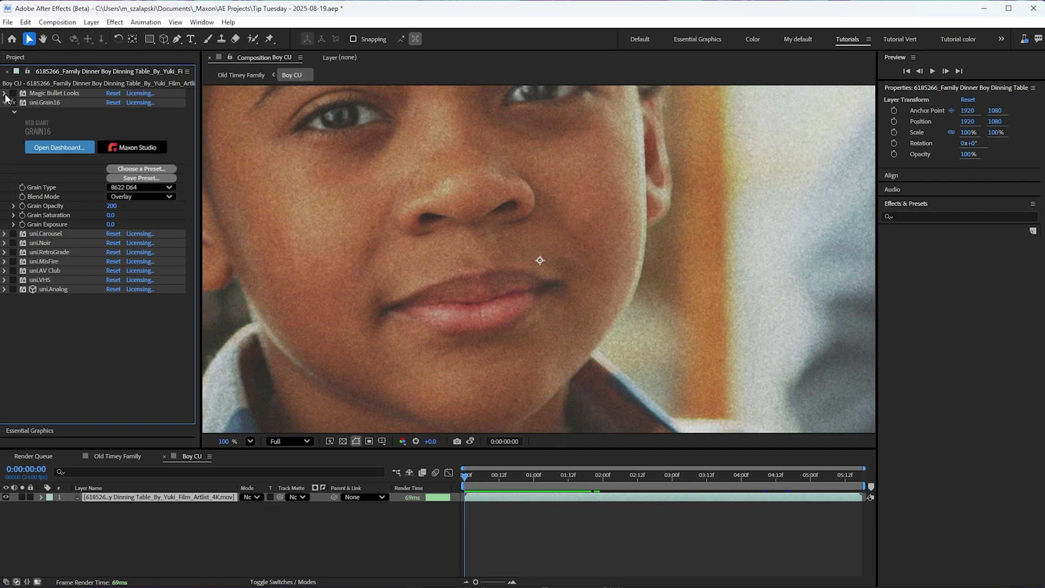
pyautogui.click(13, 102)
pyautogui.scroll(-4, 370, 198)
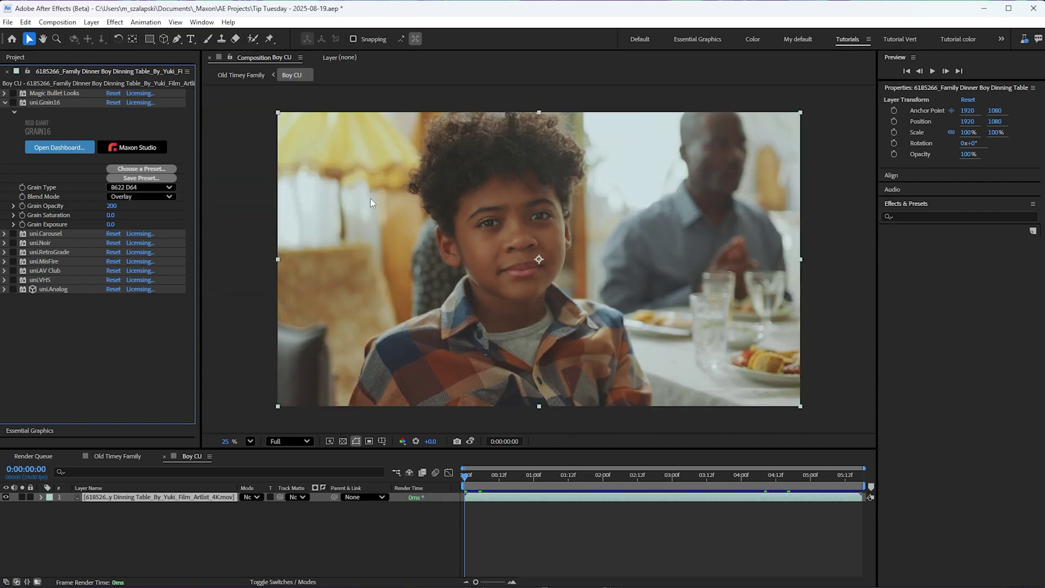
pyautogui.scroll(1, 370, 199)
# Step: Enable uni.Carousel, play the footage to preview it, and open its preset dashboard
pyautogui.click(13, 234)
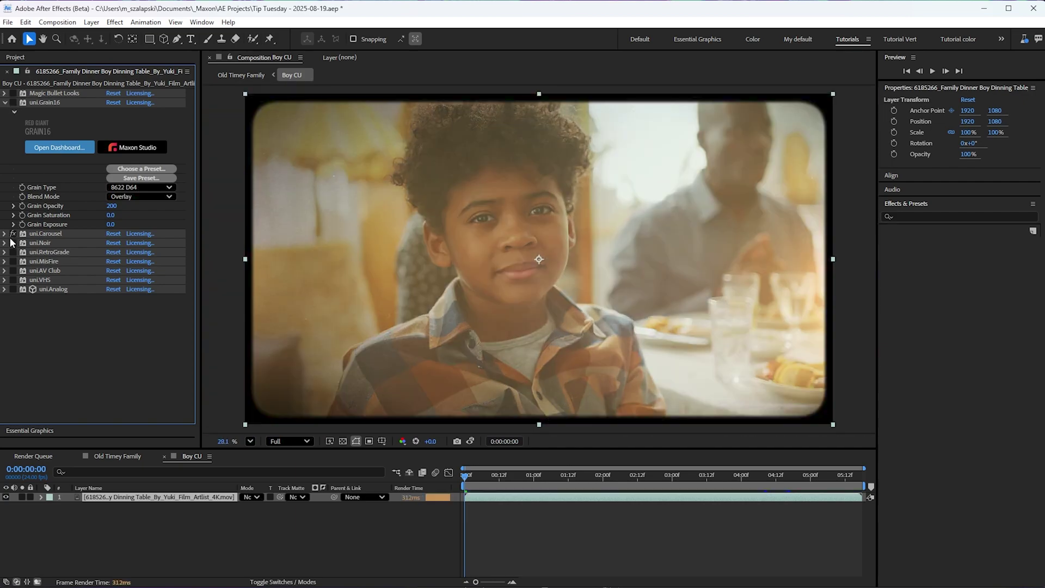
pyautogui.press('space')
pyautogui.press('space')
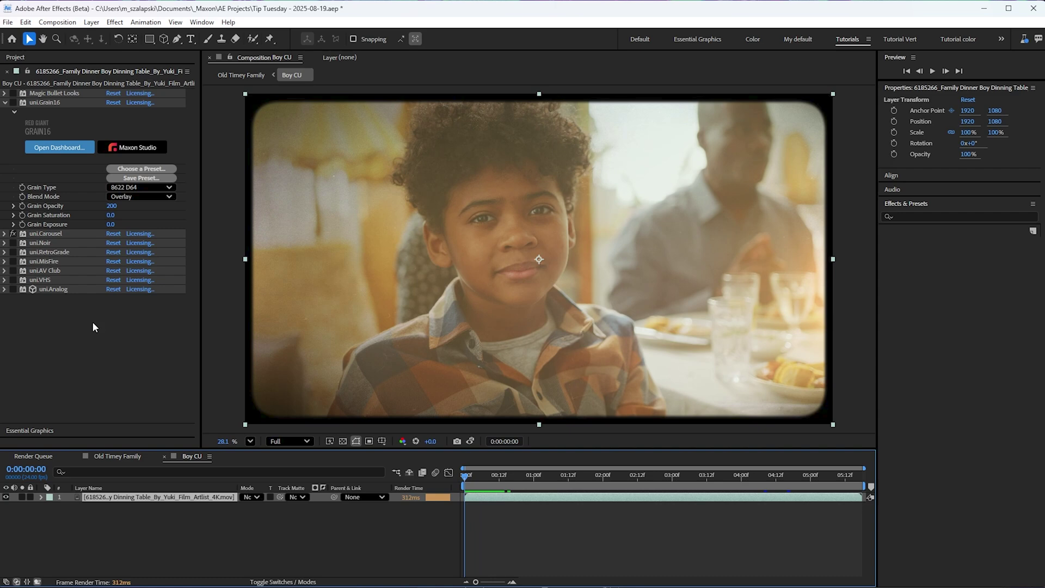
pyautogui.click(11, 234)
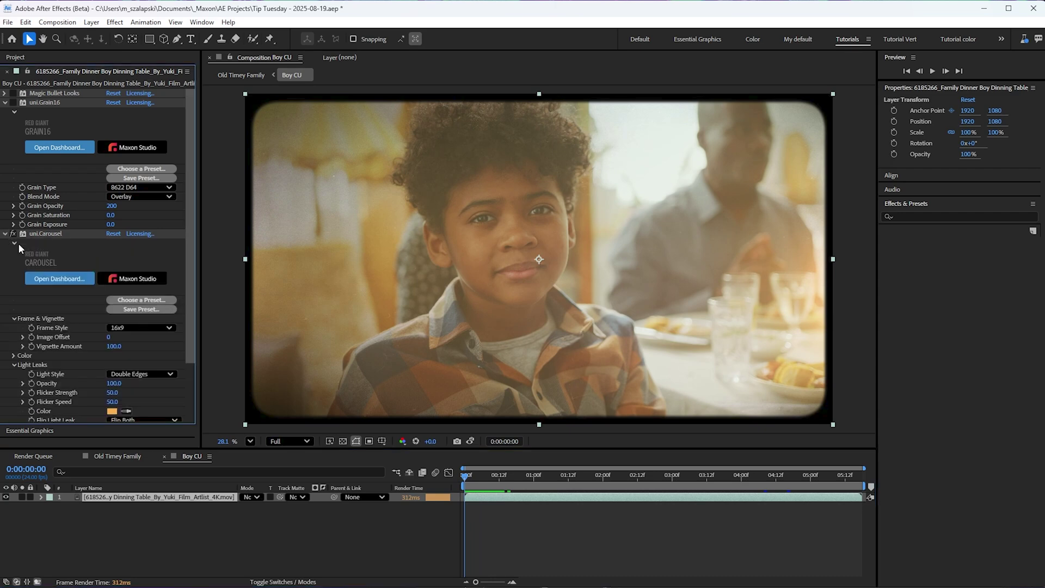
pyautogui.click(132, 283)
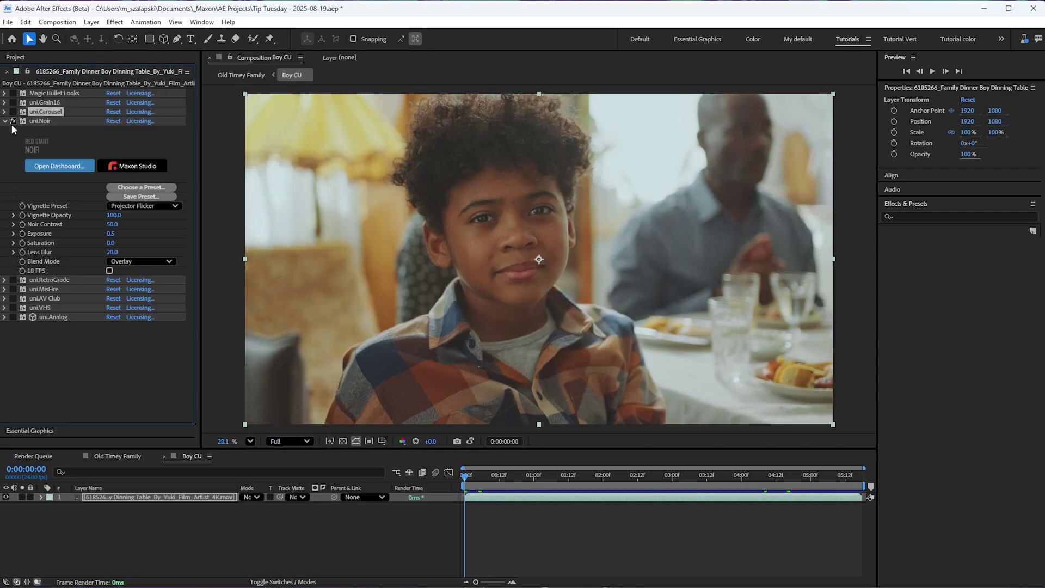
# Step: Enable uni.Noir and set its Blend Mode to None
pyautogui.click(13, 121)
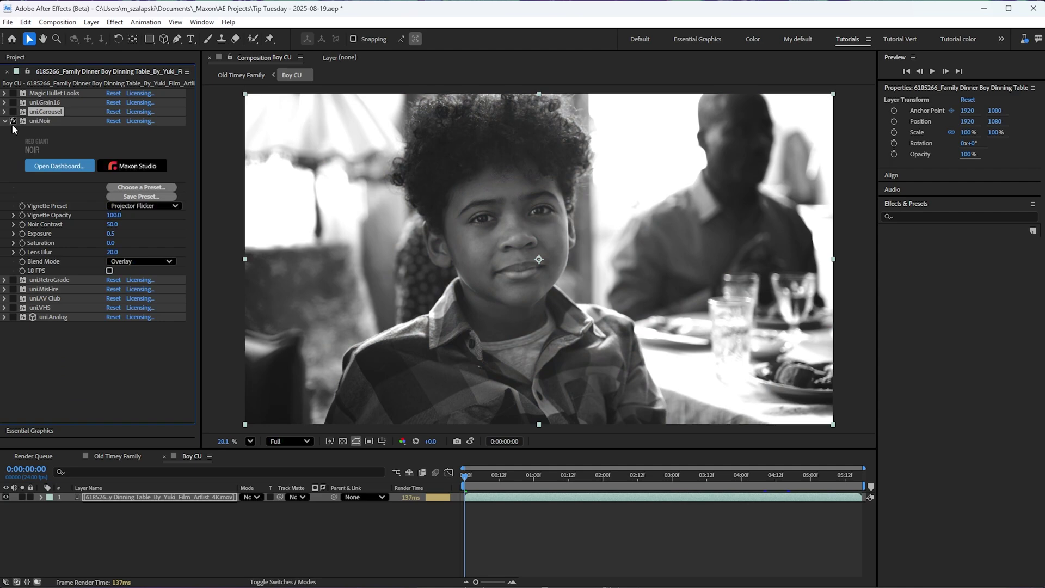
pyautogui.click(141, 262)
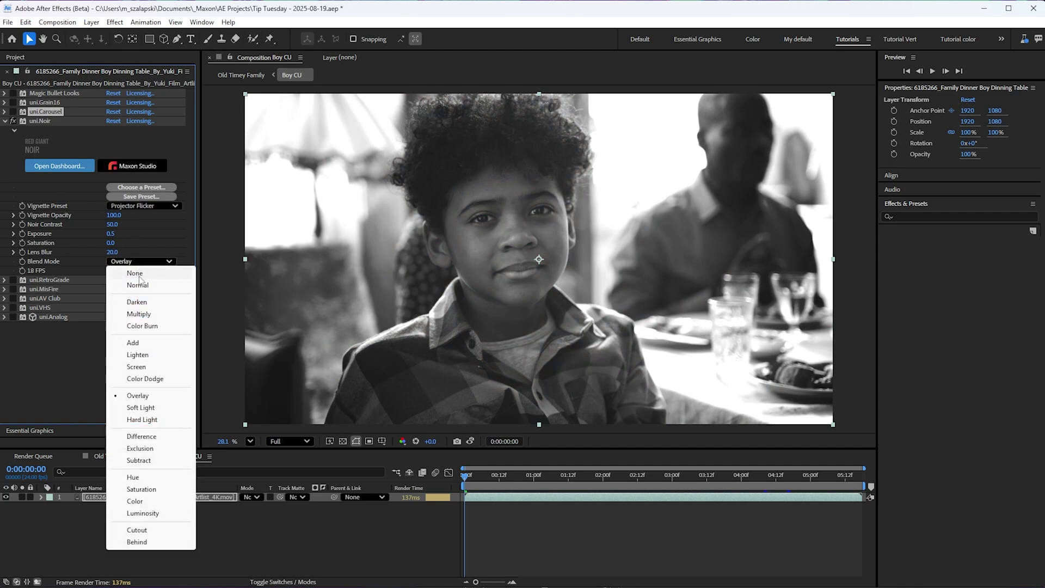
pyautogui.click(145, 261)
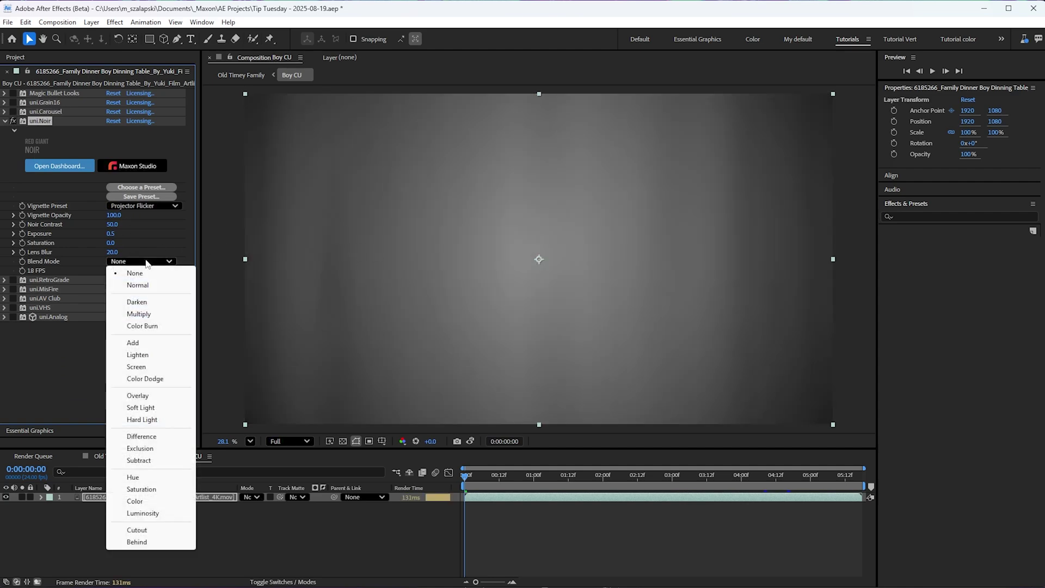
pyautogui.click(93, 301)
# Step: Try the Venetian, then Venetian Abstract vignette presets, and revisit the Blend Mode choices
pyautogui.click(143, 206)
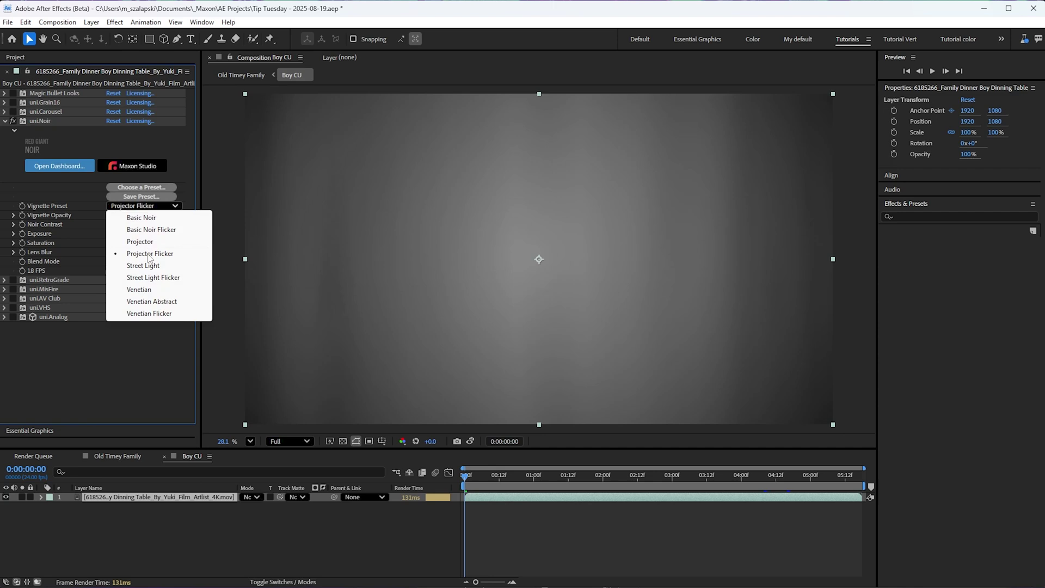
pyautogui.click(155, 289)
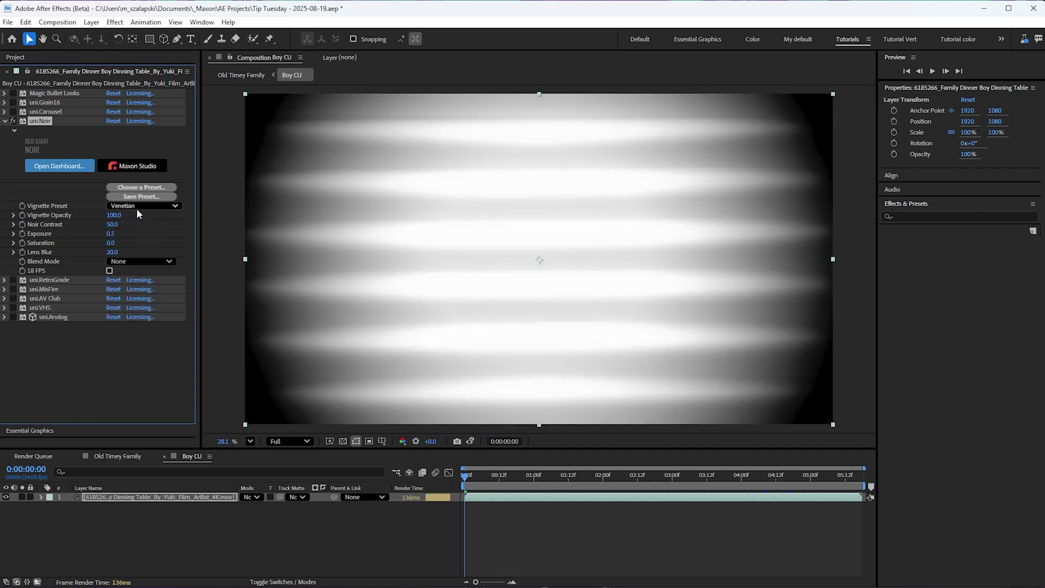
pyautogui.click(137, 207)
pyautogui.click(152, 301)
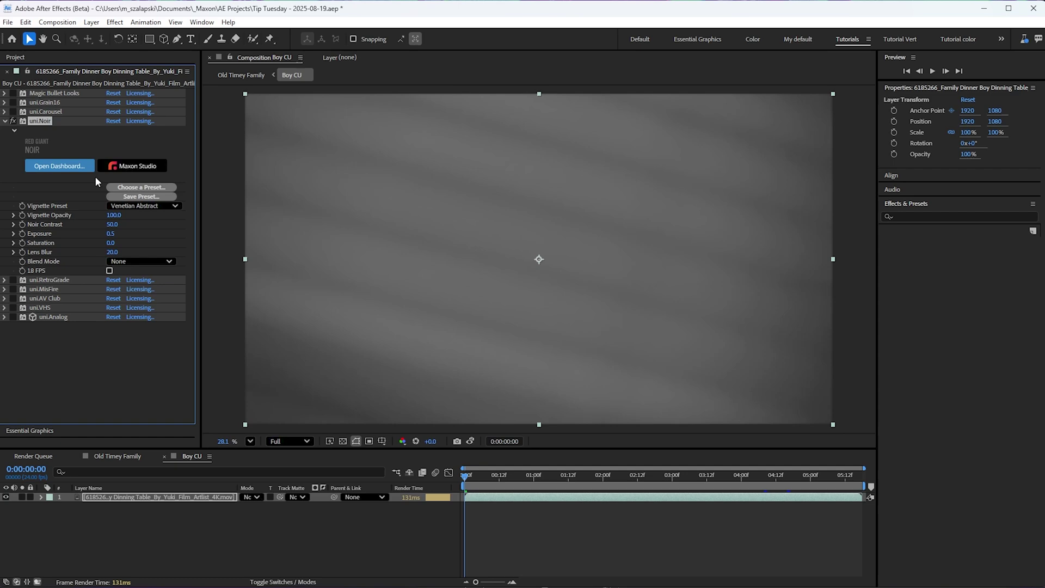
pyautogui.click(135, 262)
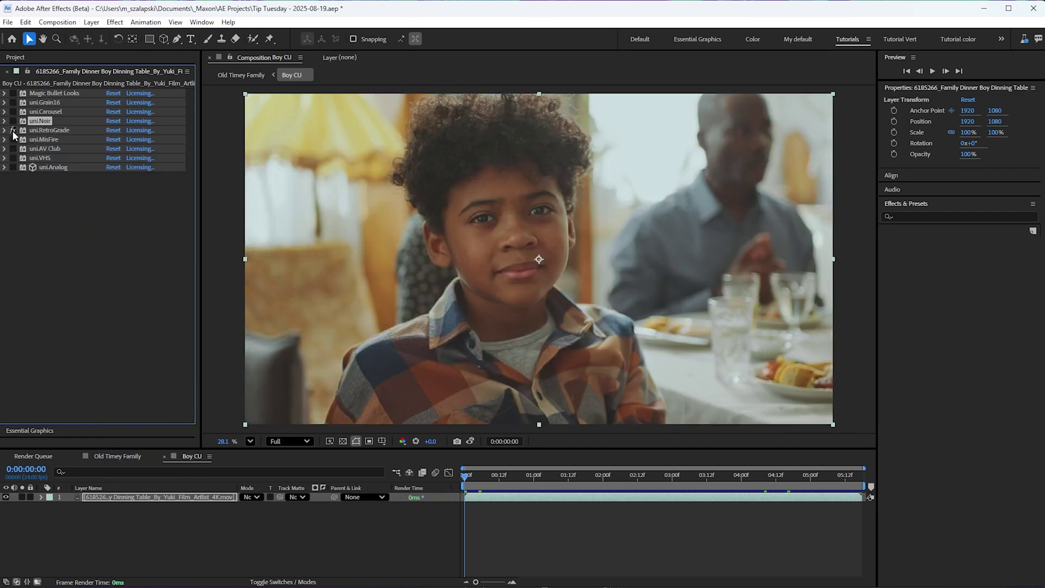
# Step: Enable uni.RetroGrade and try the 16mm Black and White, 16mm Camcorder and 8mm Cartridge presets
pyautogui.click(14, 130)
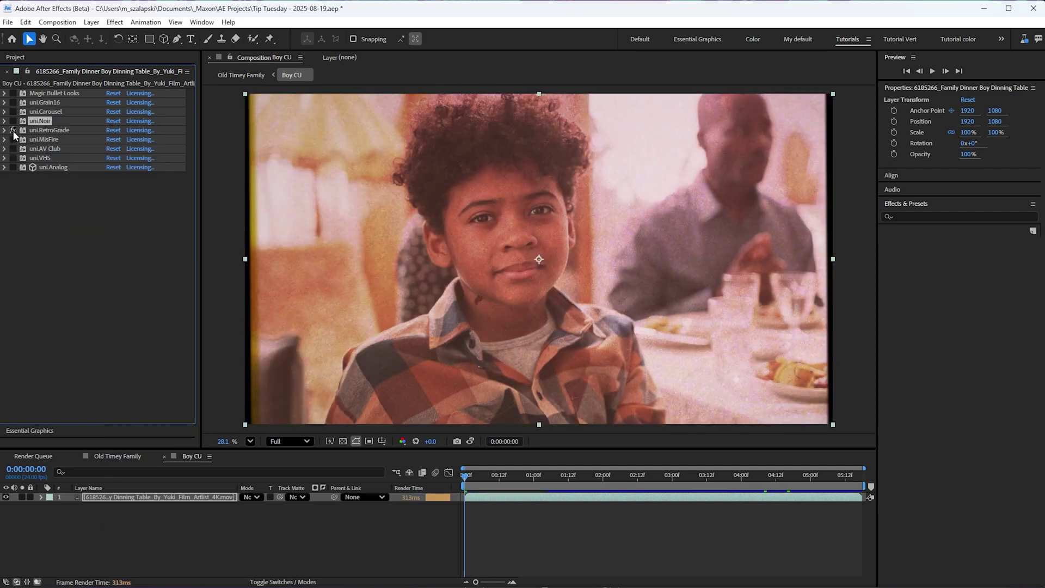
pyautogui.click(5, 131)
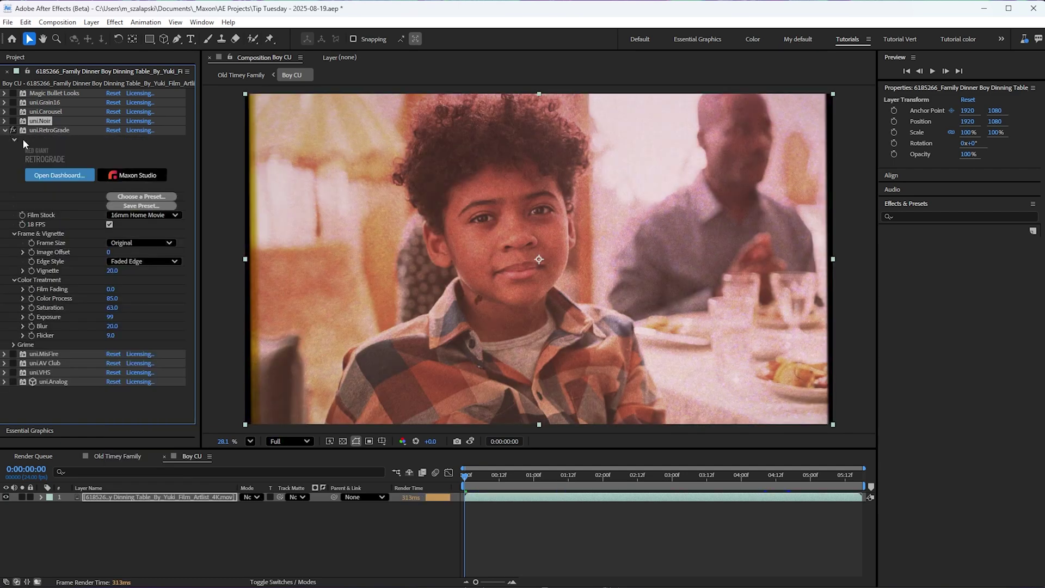
pyautogui.click(143, 196)
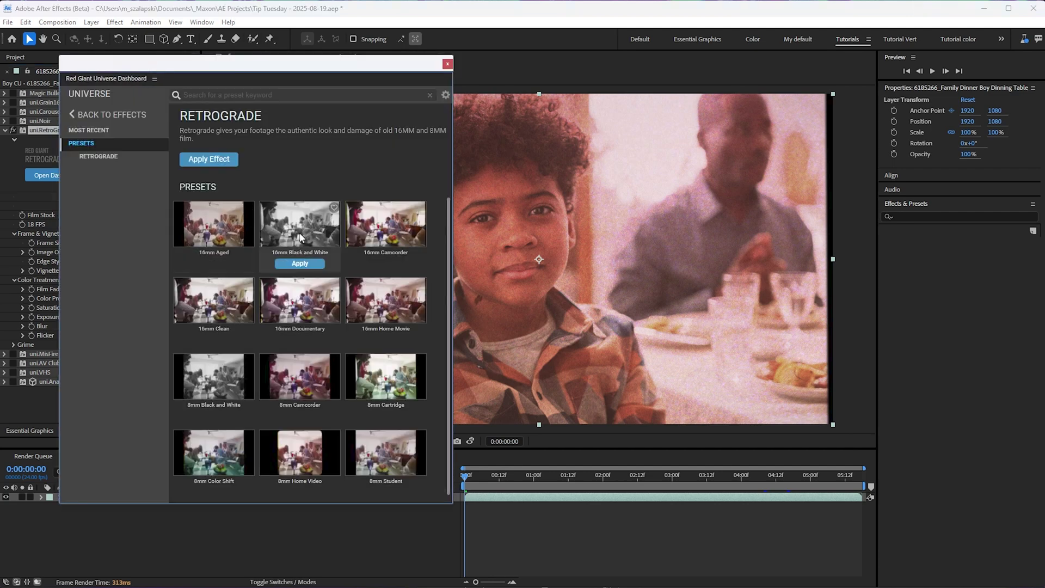
pyautogui.click(308, 264)
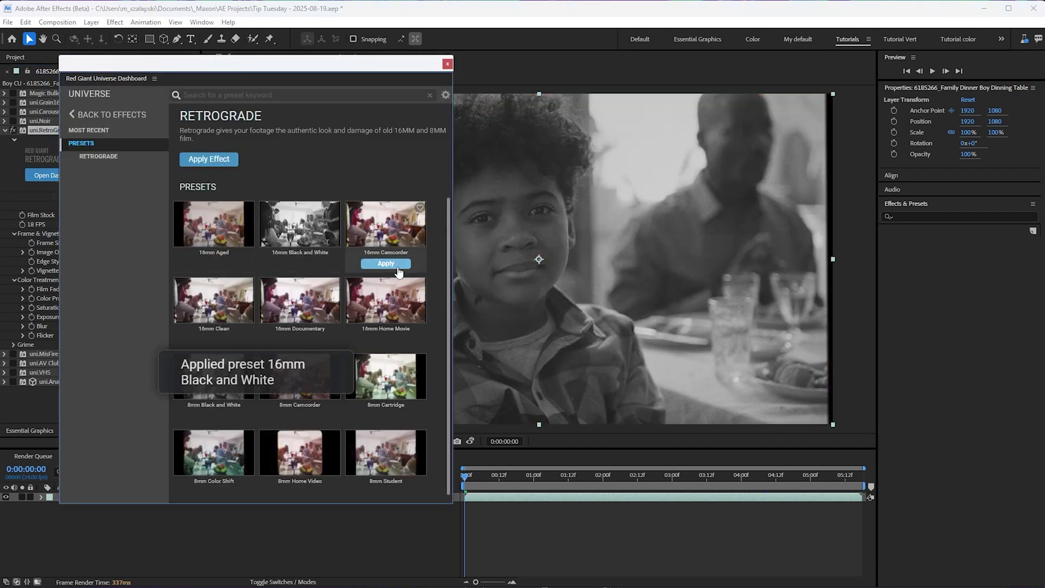
pyautogui.click(385, 270)
pyautogui.click(386, 416)
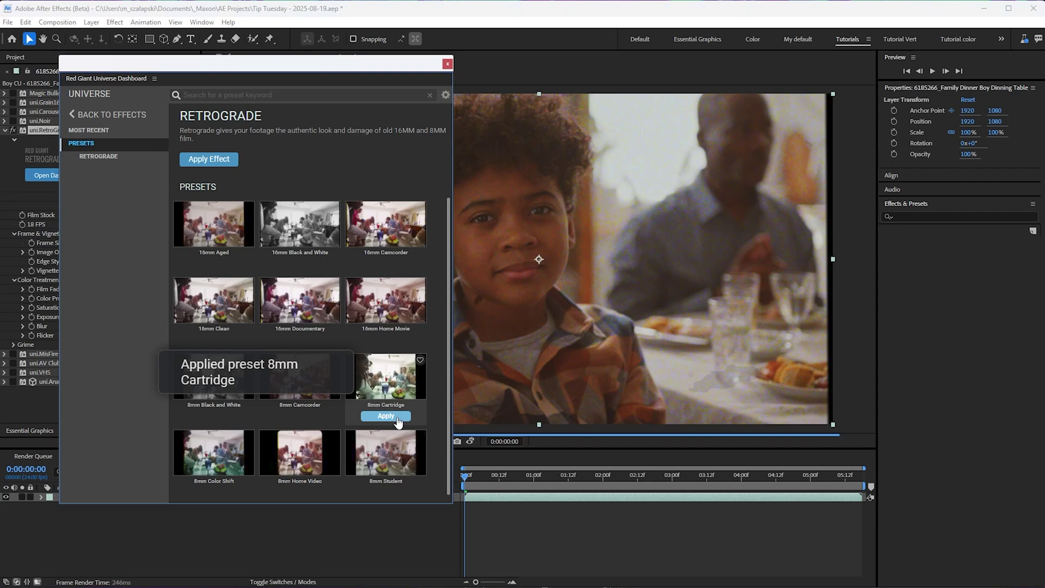
# Step: Close the dashboard, inspect the RetroGrade Grime settings, and switch RetroGrade off
pyautogui.click(447, 65)
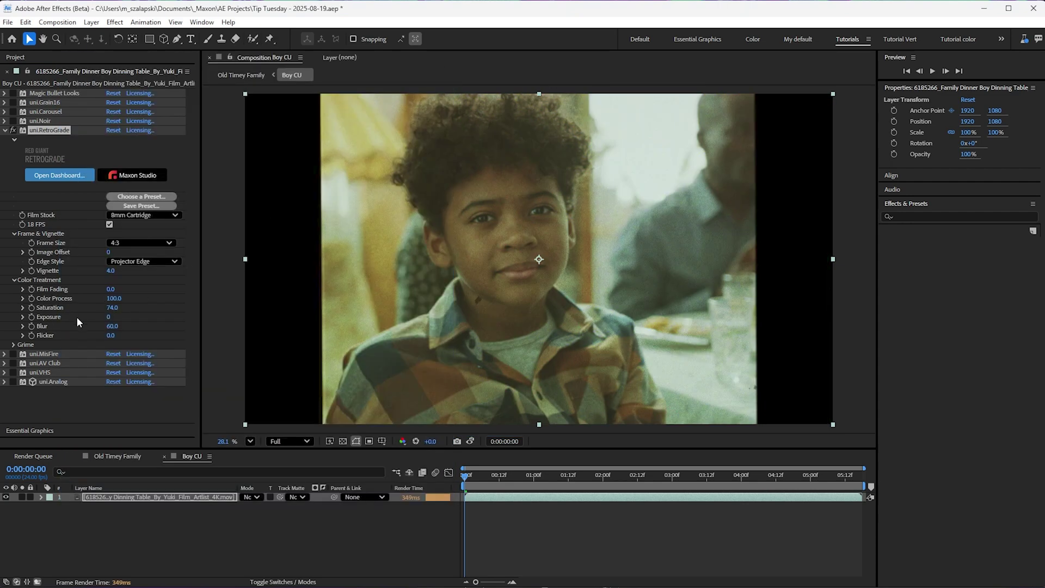
pyautogui.click(14, 344)
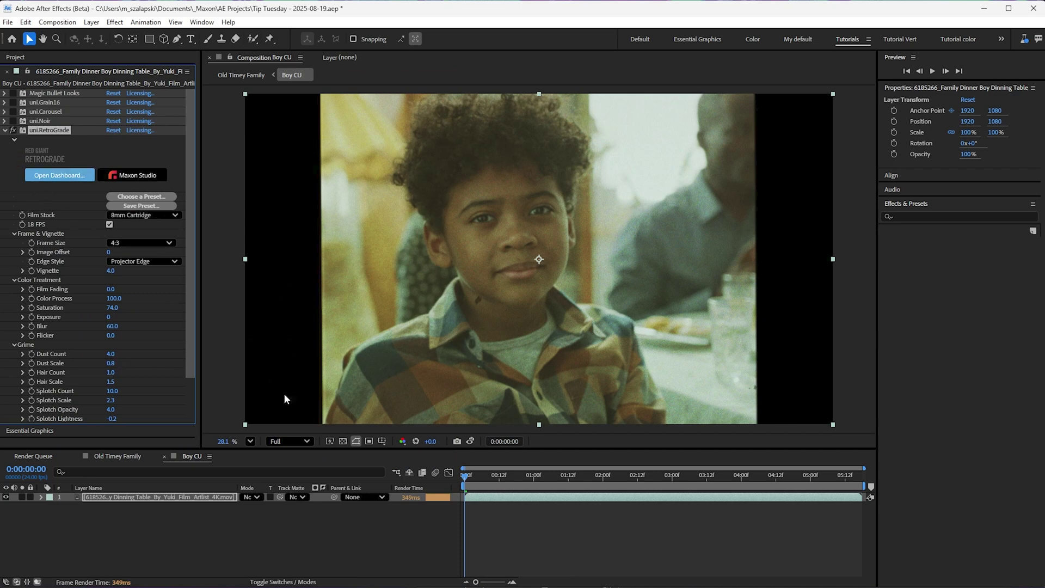
pyautogui.click(14, 139)
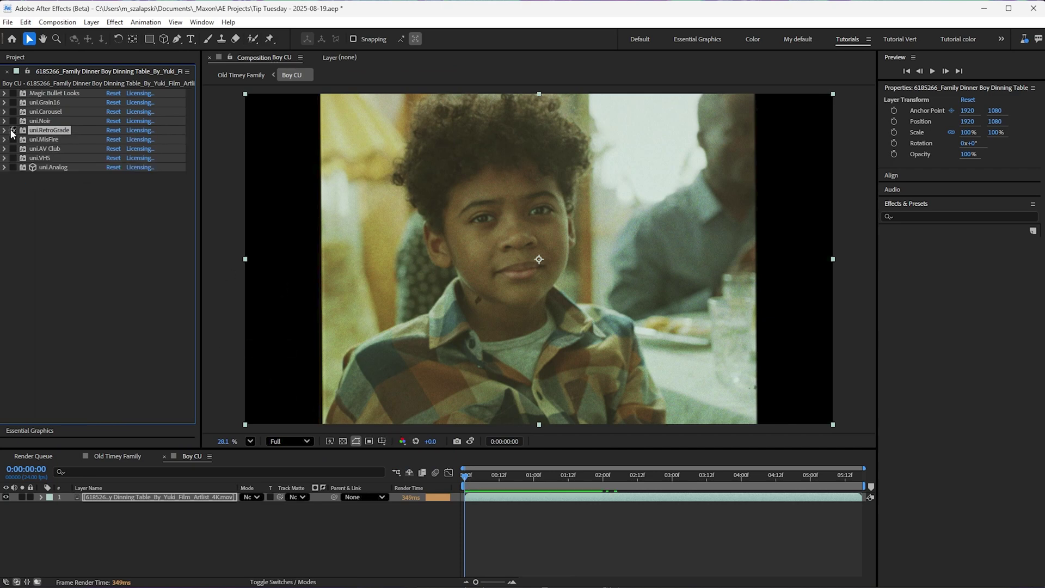
# Step: Enable uni.MisFire and expand it to review its damage option checkboxes
pyautogui.click(15, 140)
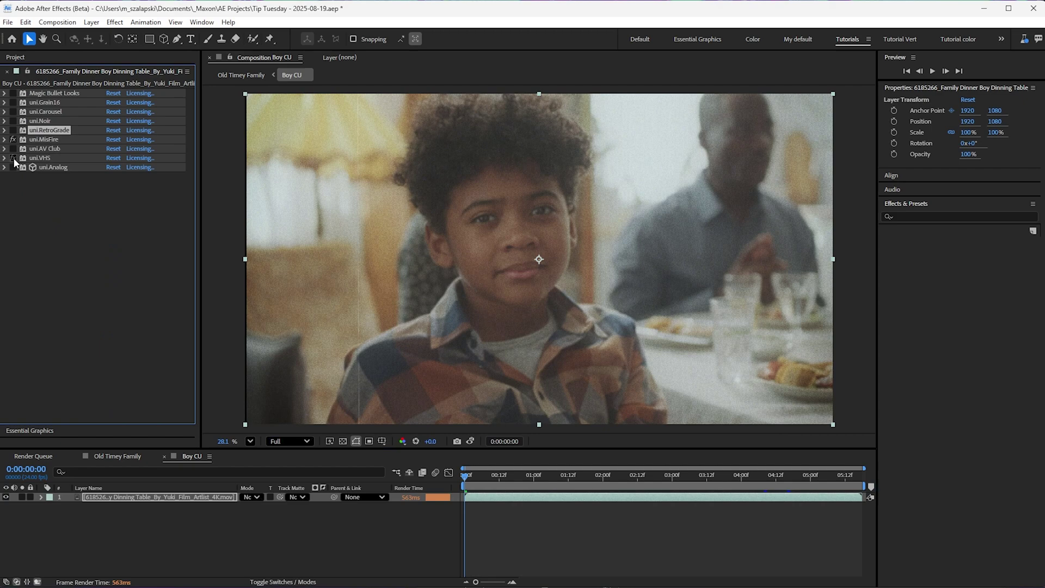
pyautogui.click(4, 140)
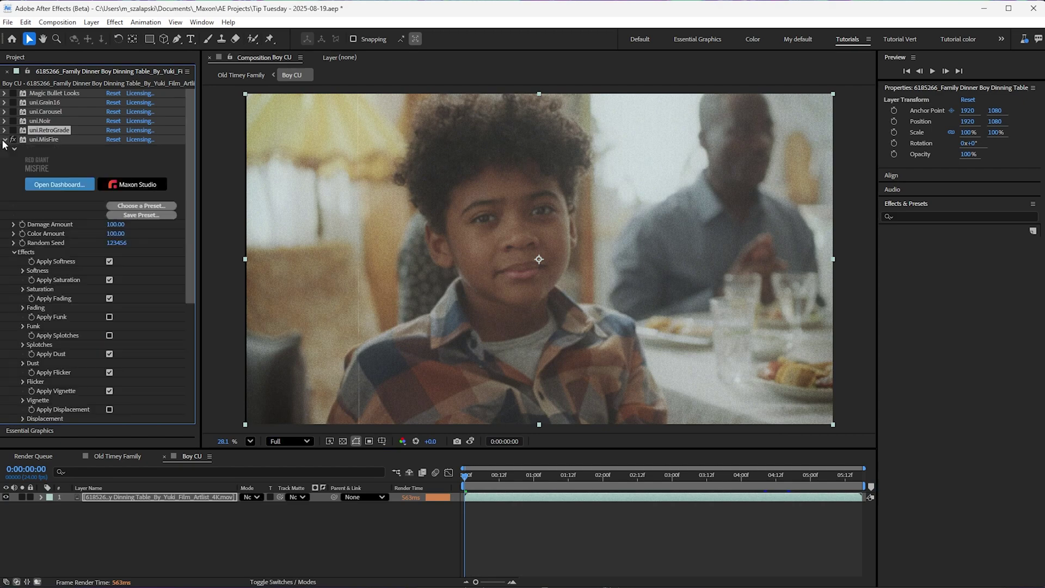
pyautogui.scroll(-3, 66, 261)
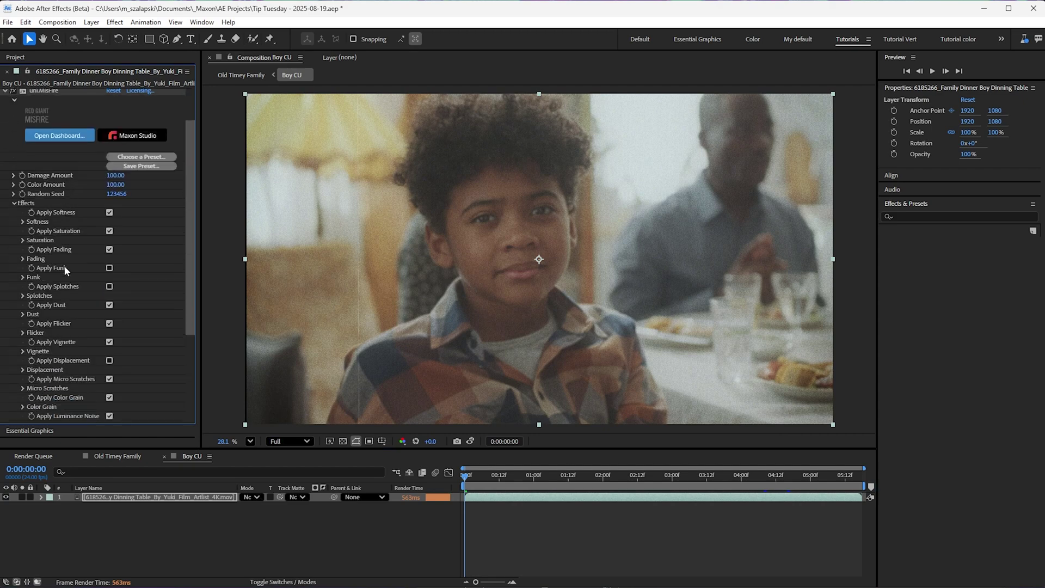
pyautogui.scroll(-3, 65, 265)
pyautogui.click(23, 232)
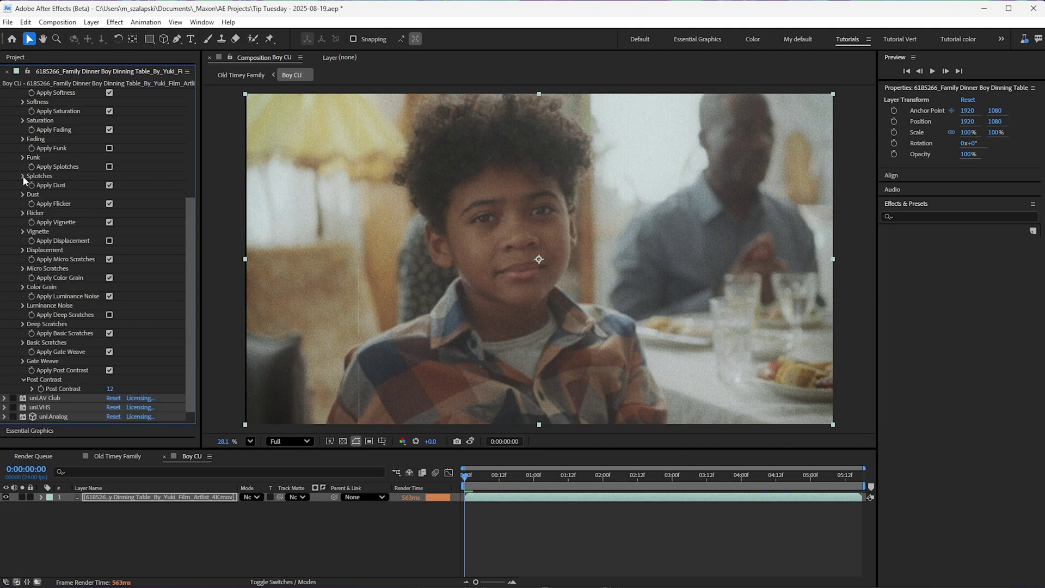
pyautogui.scroll(3, 24, 193)
pyautogui.scroll(3, 82, 229)
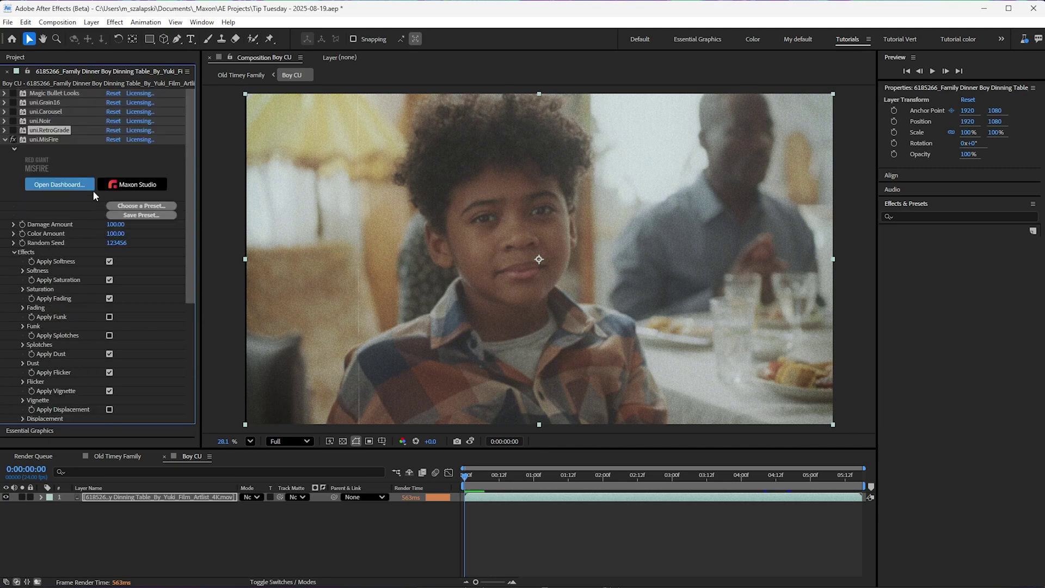
# Step: Collapse and disable uni.MisFire, and enable the uni.AV Club look
pyautogui.click(5, 140)
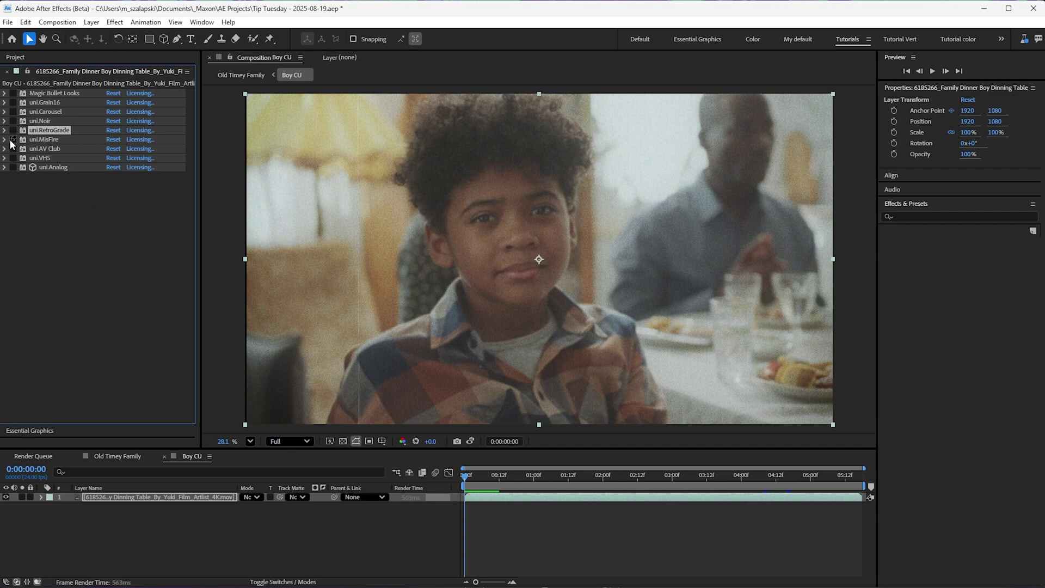
pyautogui.click(14, 157)
pyautogui.click(14, 158)
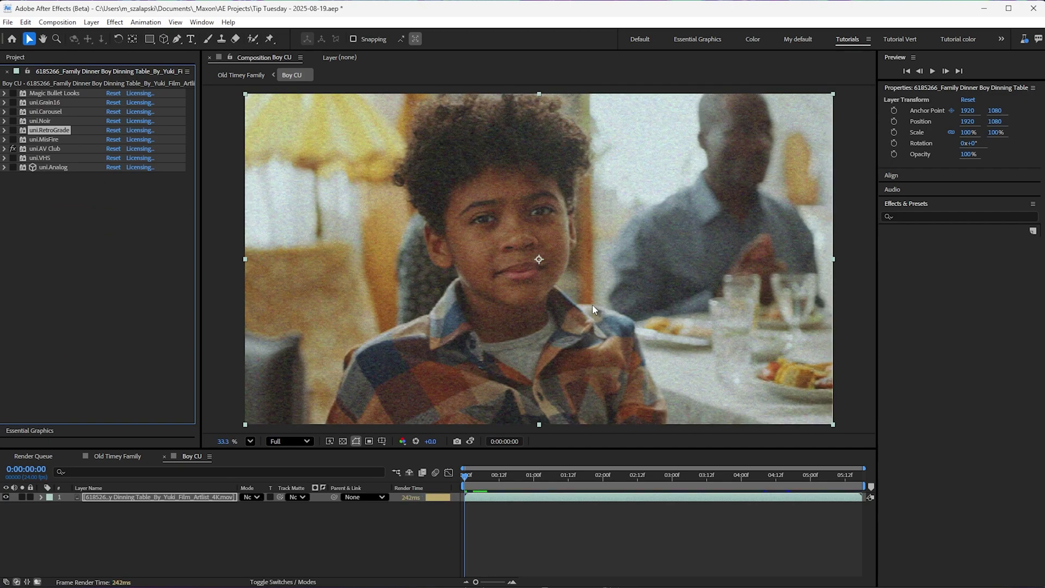
pyautogui.scroll(3, 592, 304)
pyautogui.scroll(-3, 592, 305)
# Step: Disable AV Club, enable uni.VHS, and expand its settings
pyautogui.click(14, 158)
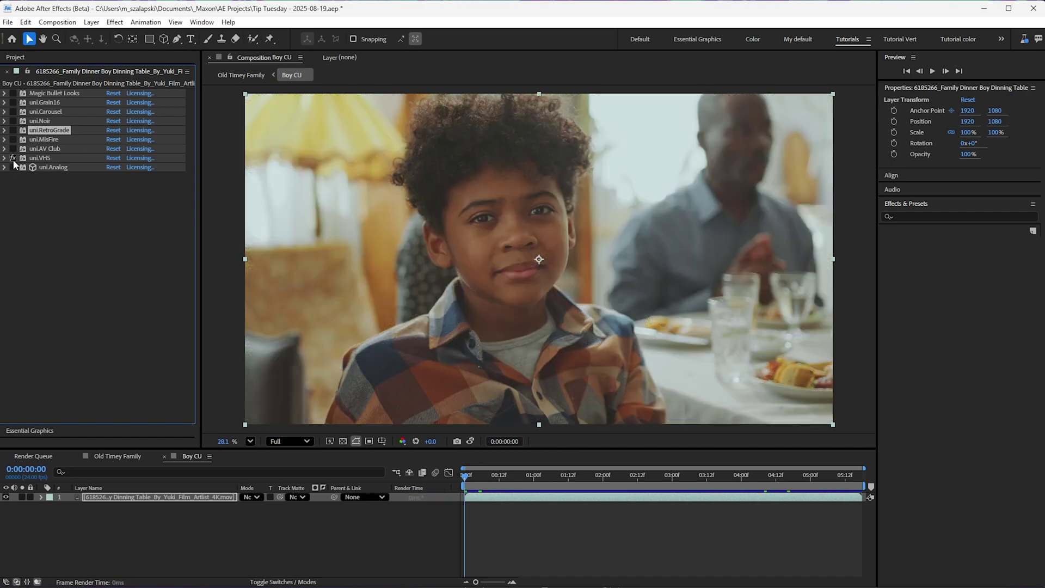
pyautogui.click(14, 166)
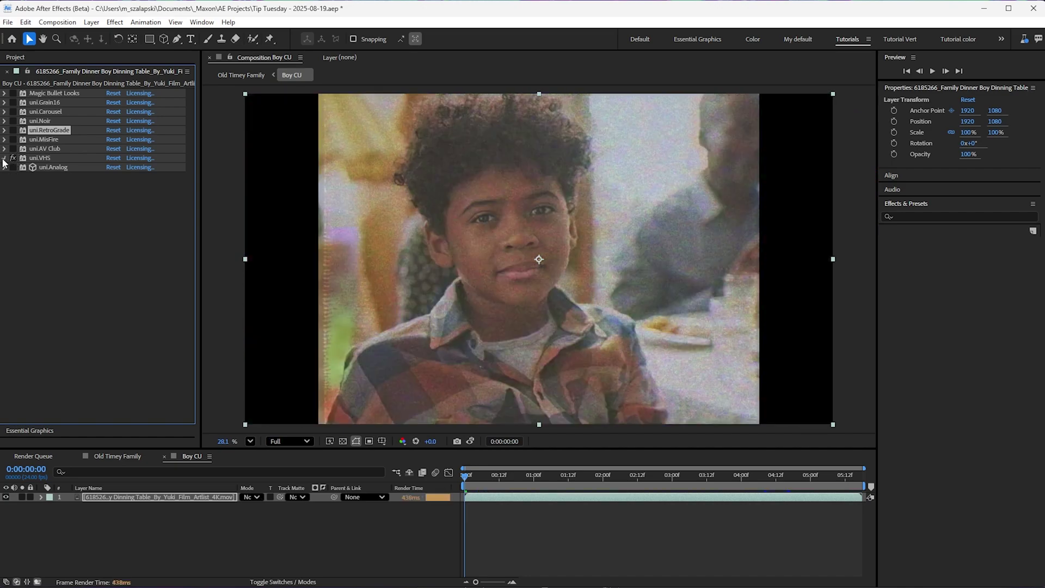
pyautogui.click(6, 158)
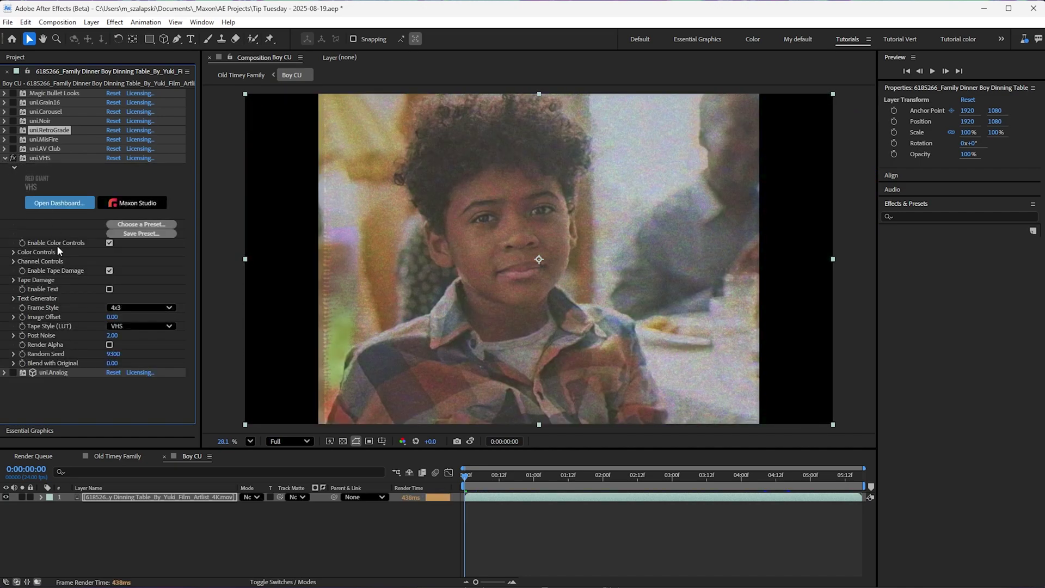
# Step: Apply the Scanlines Fine, Rental, Psychedelic Ripples and finally SVHS Studio VHS presets
pyautogui.click(140, 223)
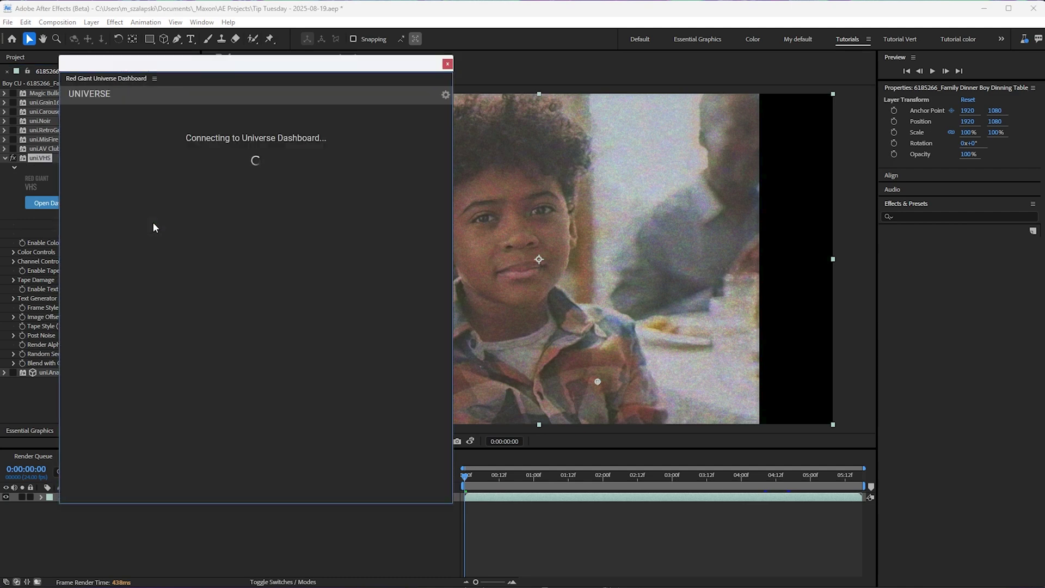
pyautogui.scroll(-1, 327, 326)
pyautogui.moveTo(451, 295); pyautogui.dragTo(457, 438)
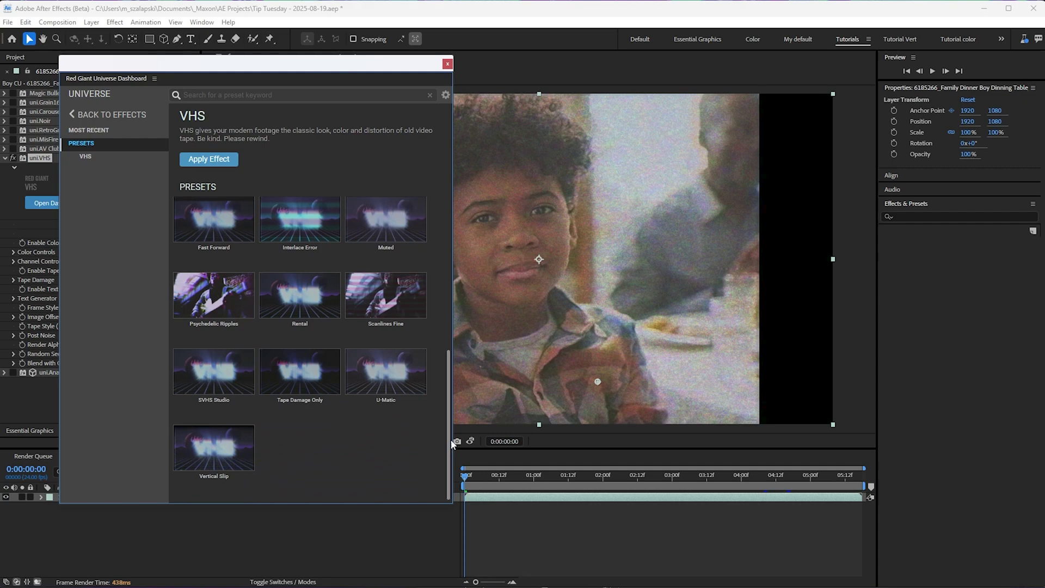
pyautogui.click(386, 336)
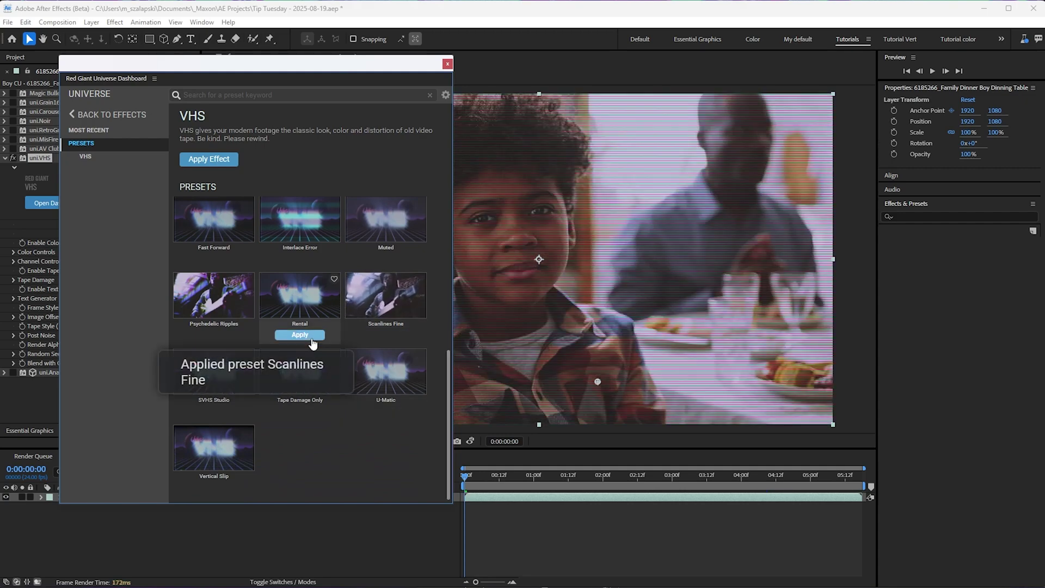
pyautogui.click(301, 335)
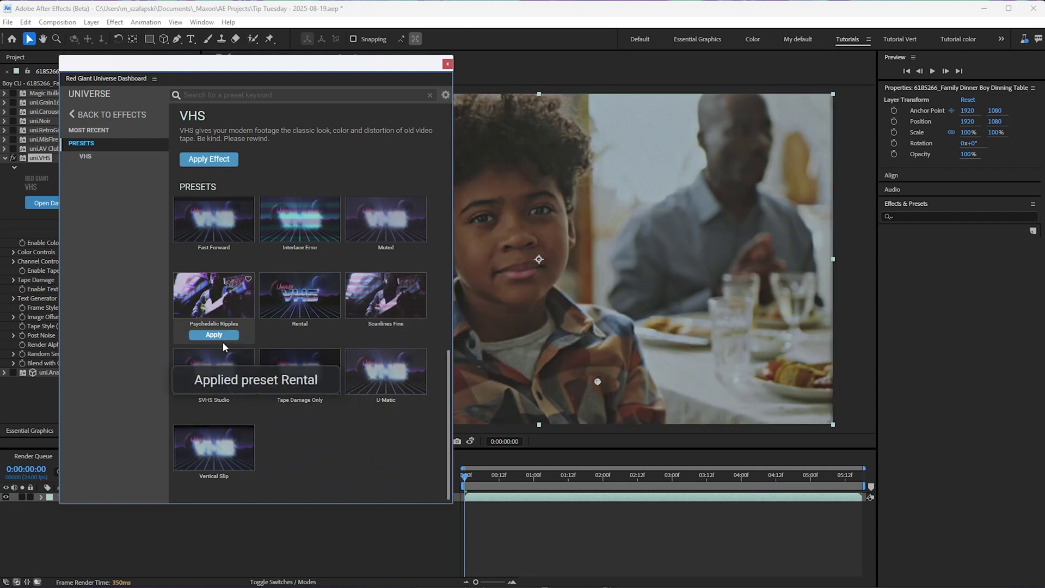
pyautogui.click(214, 336)
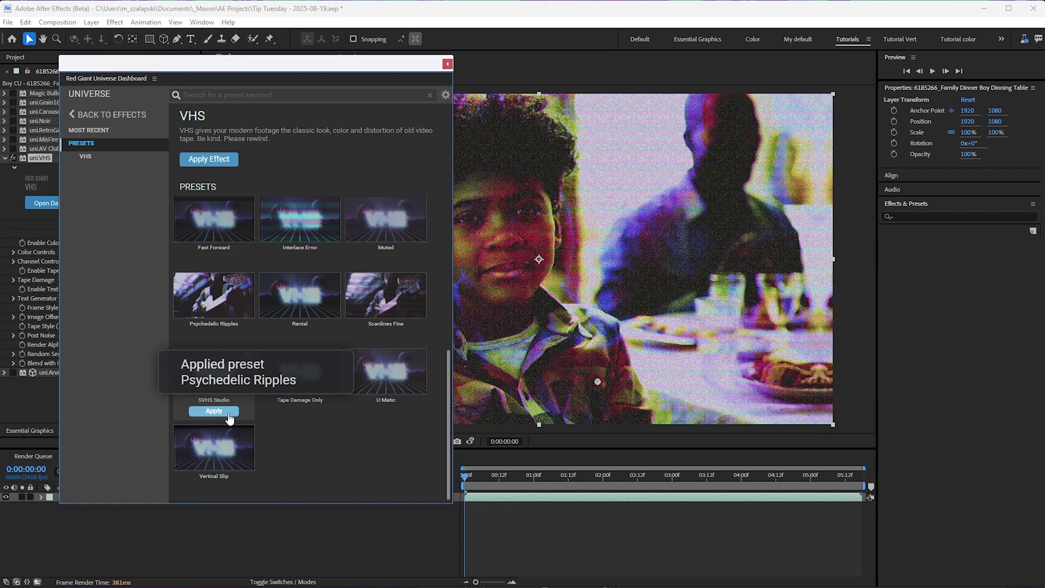
pyautogui.click(214, 411)
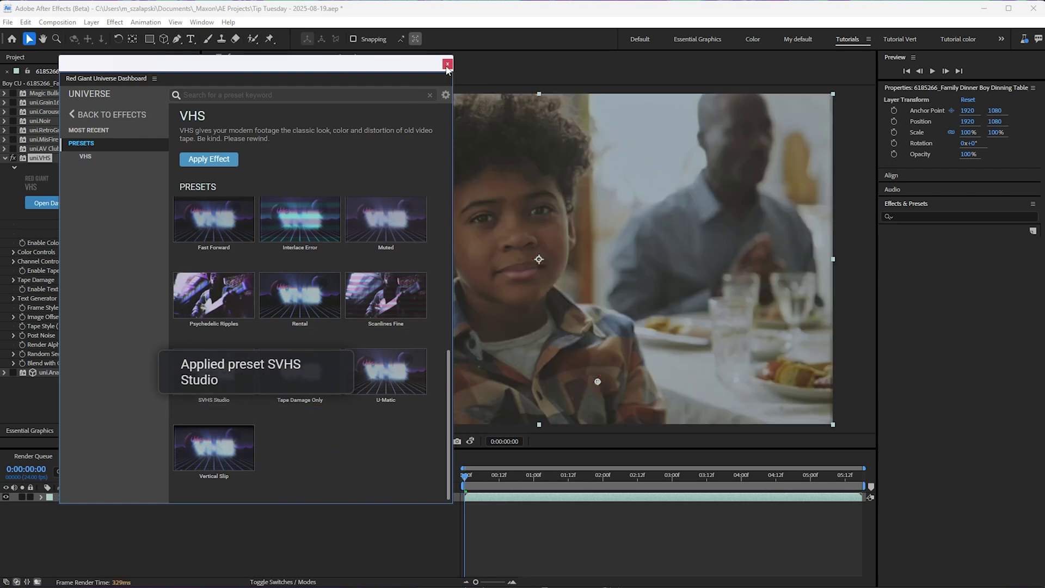
pyautogui.click(446, 65)
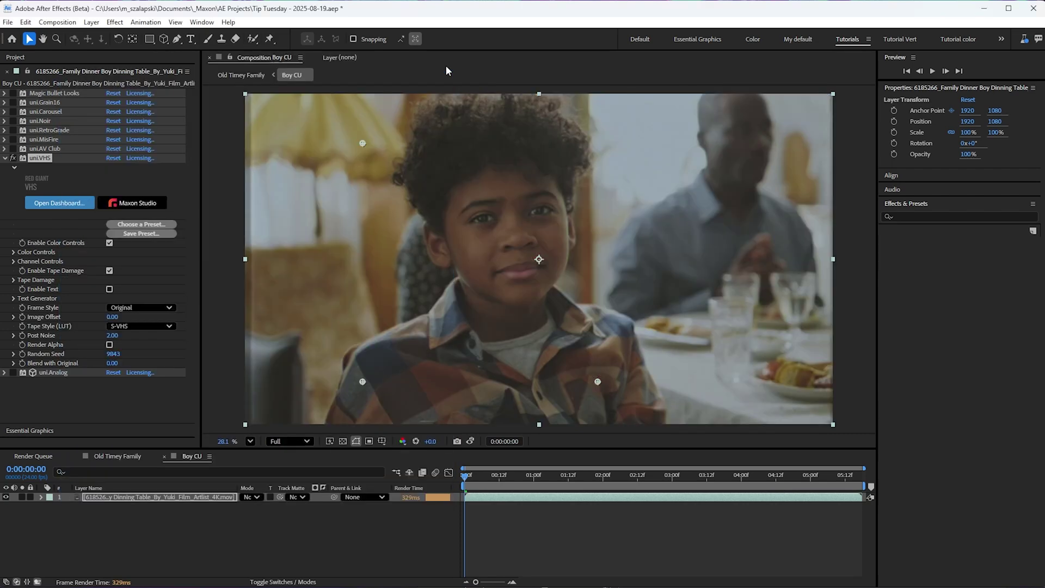
# Step: Collapse VHS, enable and expand uni.Analog, and set its Filter to 82
pyautogui.click(6, 158)
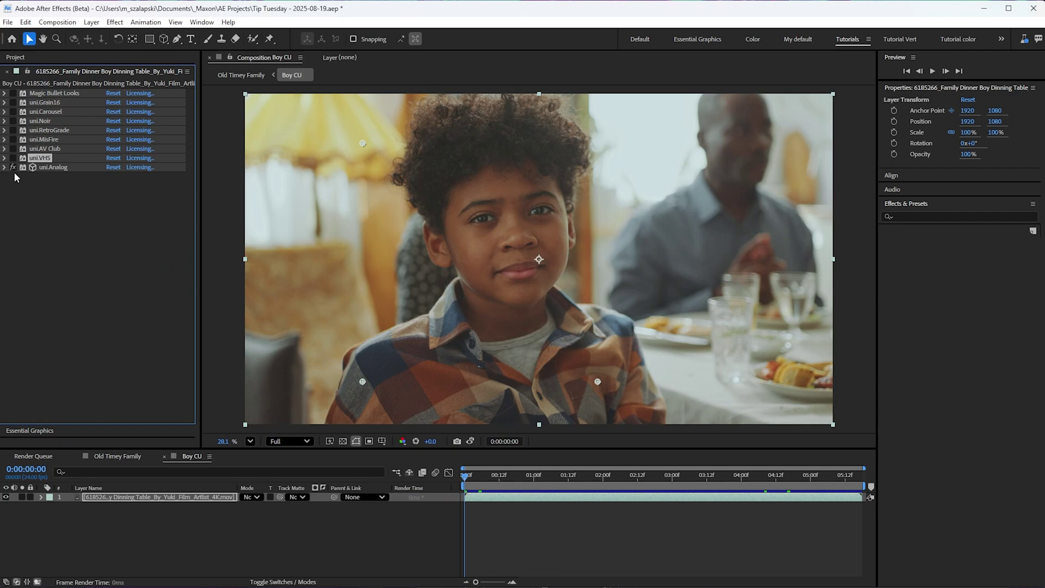
pyautogui.click(12, 168)
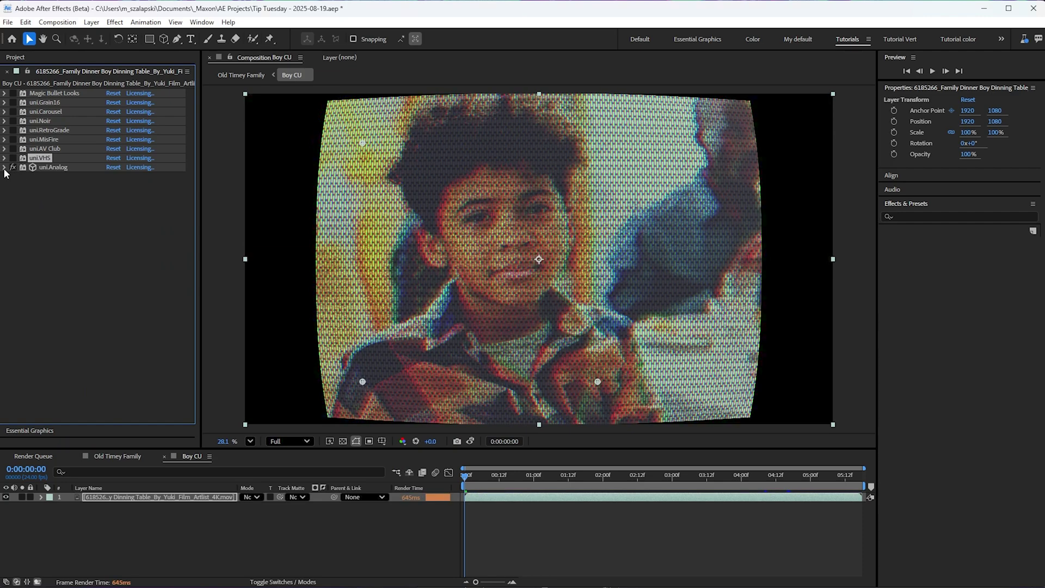
pyautogui.click(6, 167)
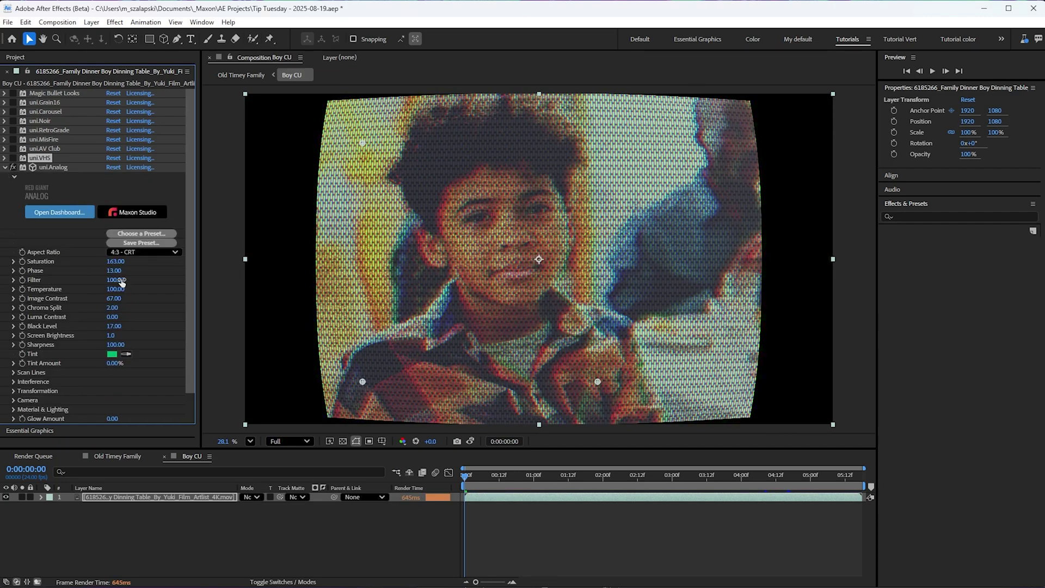
pyautogui.moveTo(115, 279); pyautogui.dragTo(123, 270)
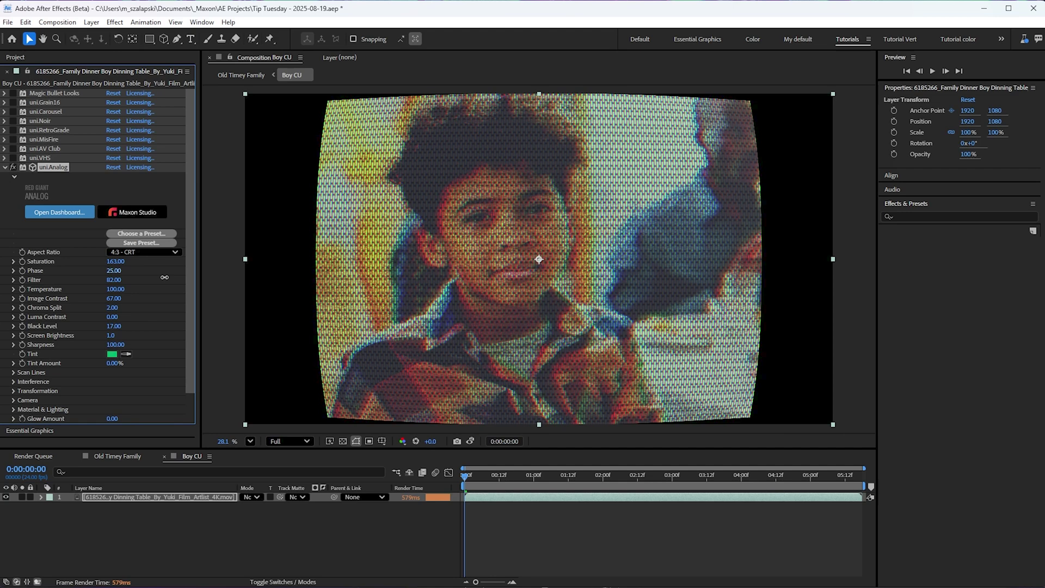
# Step: Try a heavy Interference Scramble Amount, then undo it
pyautogui.click(13, 382)
pyautogui.scroll(-3, 137, 326)
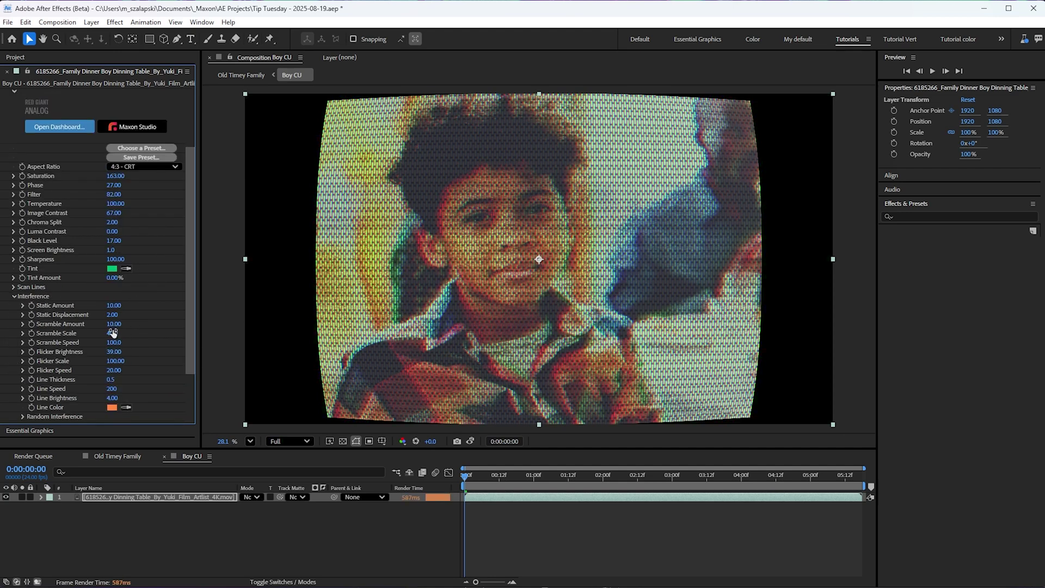
pyautogui.moveTo(114, 324)
pyautogui.mouseDown()
pyautogui.moveTo(149, 324)
pyautogui.moveTo(93, 333)
pyautogui.mouseUp()
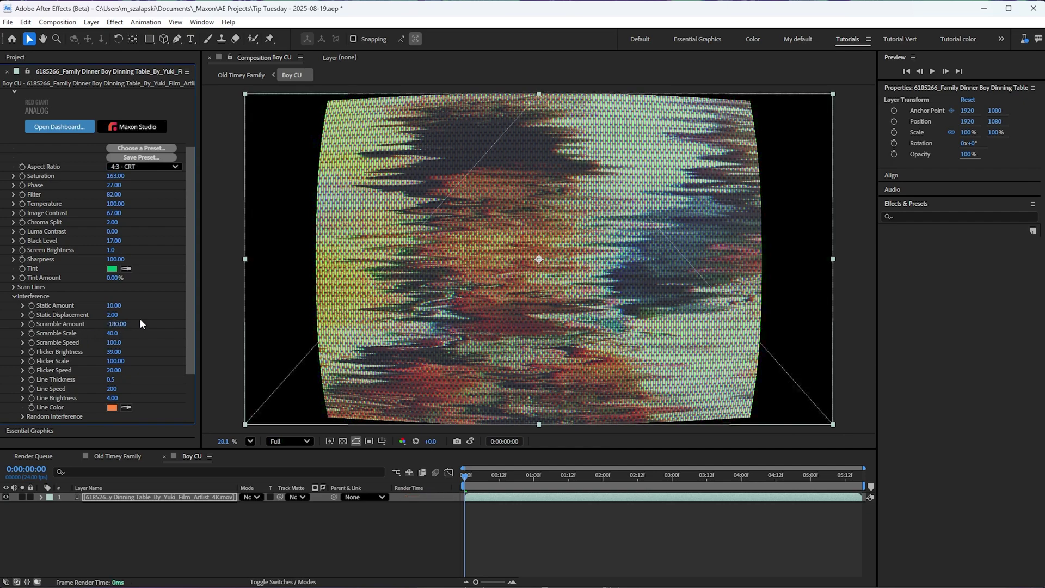
pyautogui.hotkey('ctrl', 'z')
pyautogui.hotkey('ctrl', 'z')
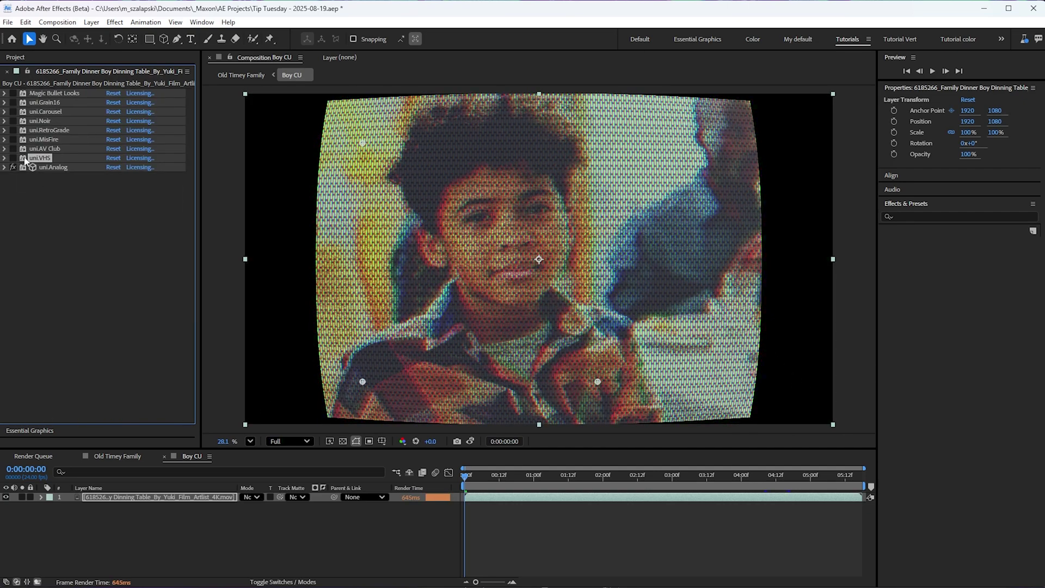
# Step: Toggle the Analog, MisFire and VHS looks to compare them, then disable the retro looks
pyautogui.click(12, 168)
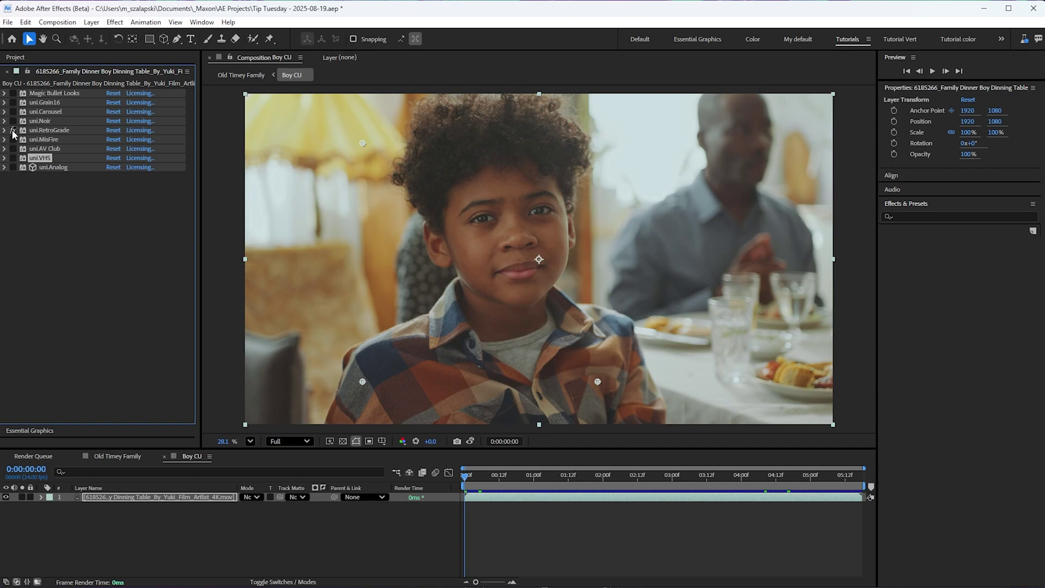
pyautogui.click(12, 139)
pyautogui.click(12, 157)
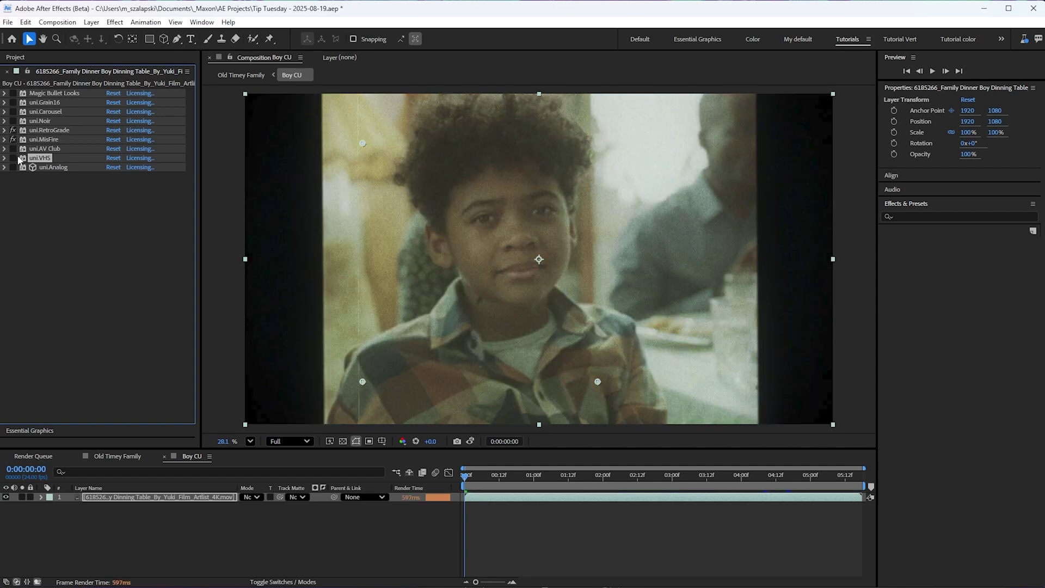
pyautogui.click(12, 167)
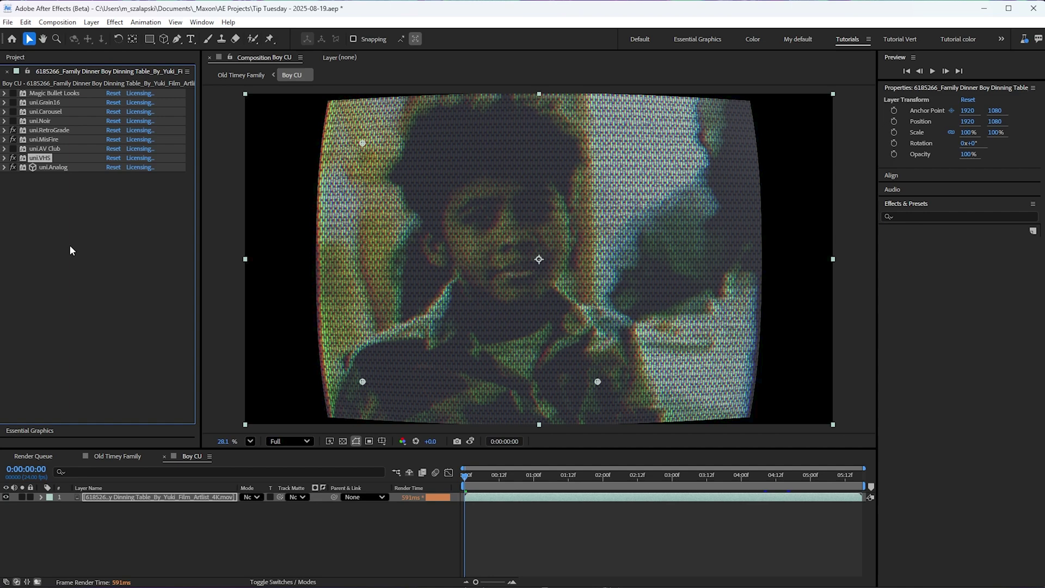
pyautogui.click(12, 135)
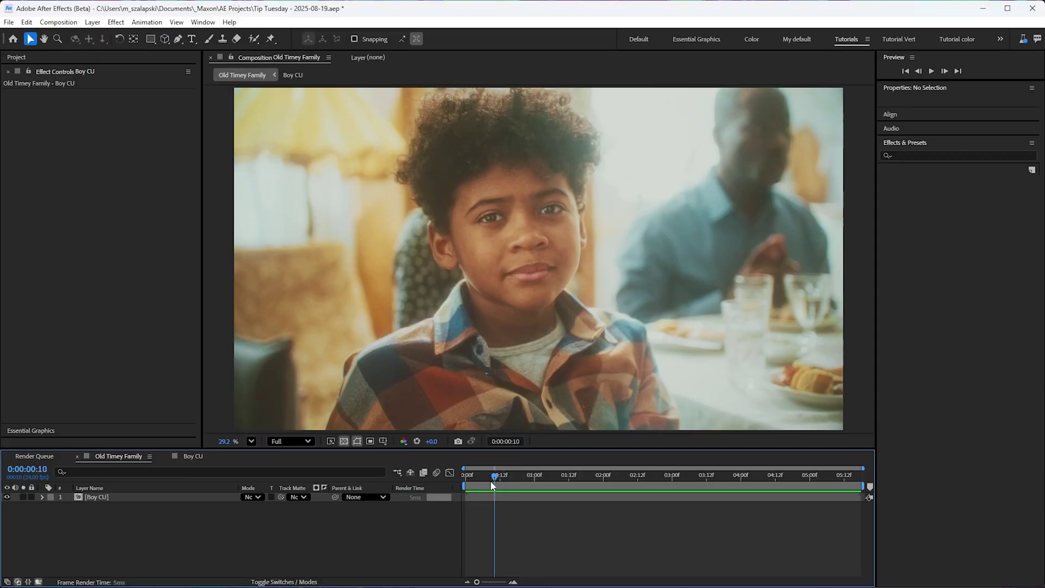
# Step: Apply uni.MisFire to the Boy CU layer through Quick Search
pyautogui.click(155, 497)
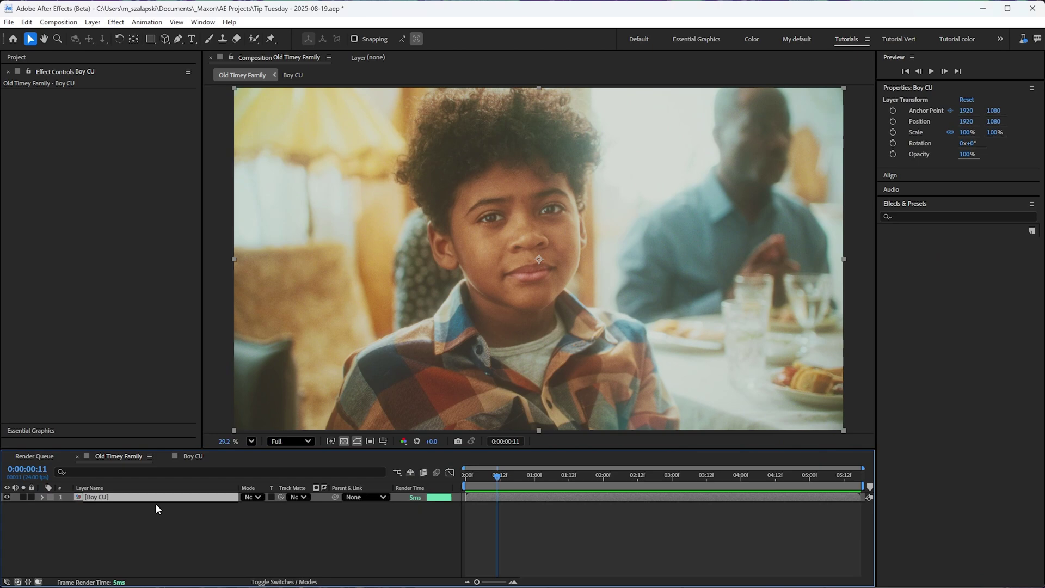
pyautogui.hotkey('ctrl', 'space')
pyautogui.click(494, 270)
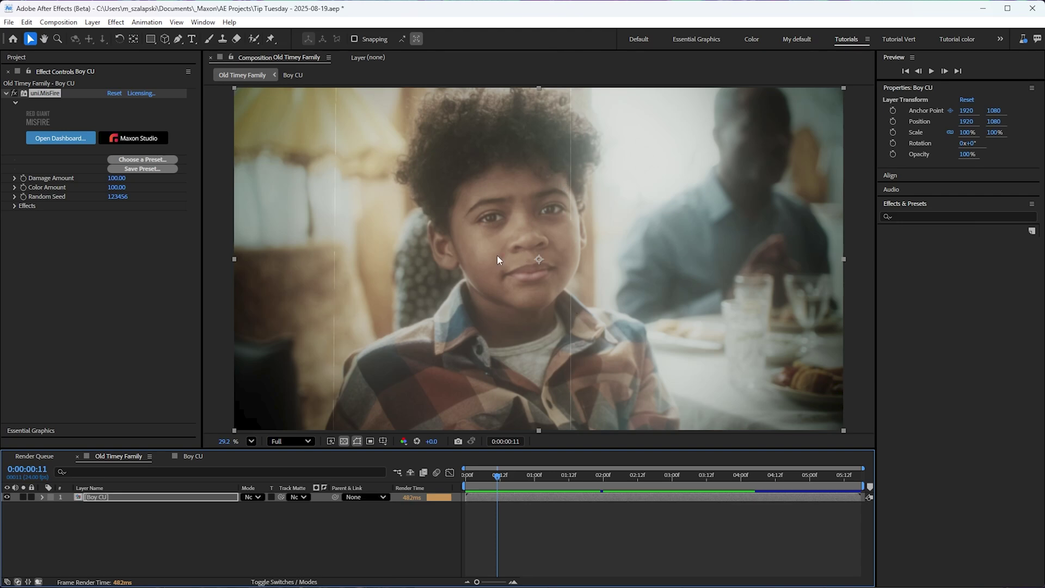
# Step: Expand MisFire's Effects, Splotches and Fading groups and bring up the Dashboard preset gallery
pyautogui.click(14, 206)
pyautogui.scroll(-4, 131, 285)
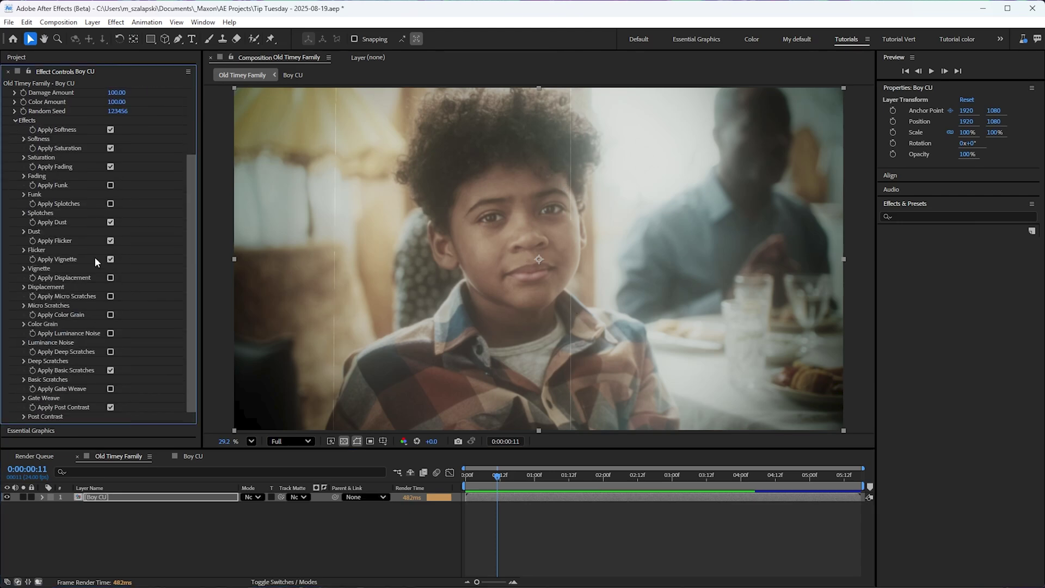
pyautogui.click(24, 213)
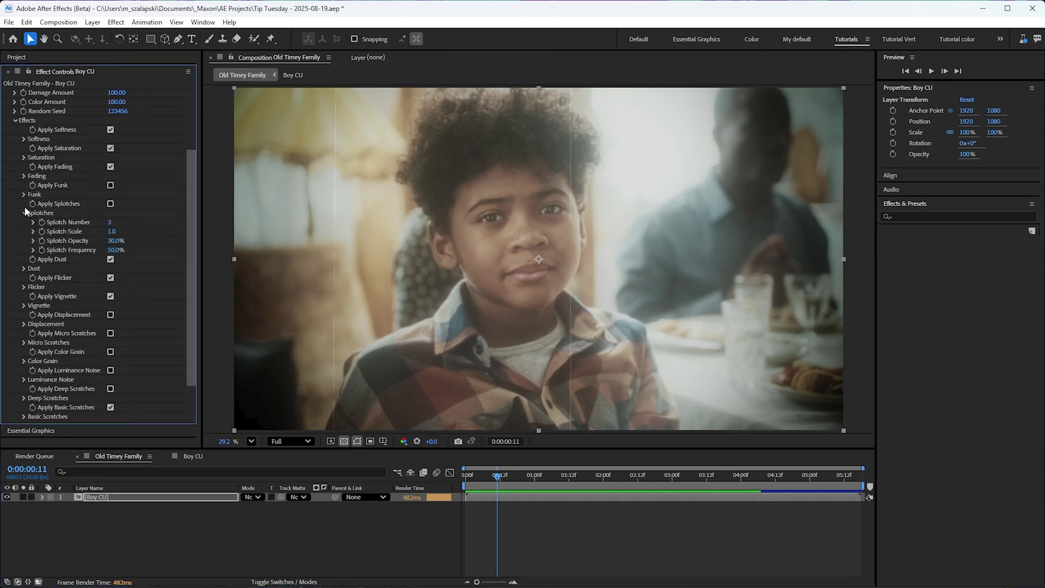
pyautogui.click(23, 176)
pyautogui.scroll(5, 152, 224)
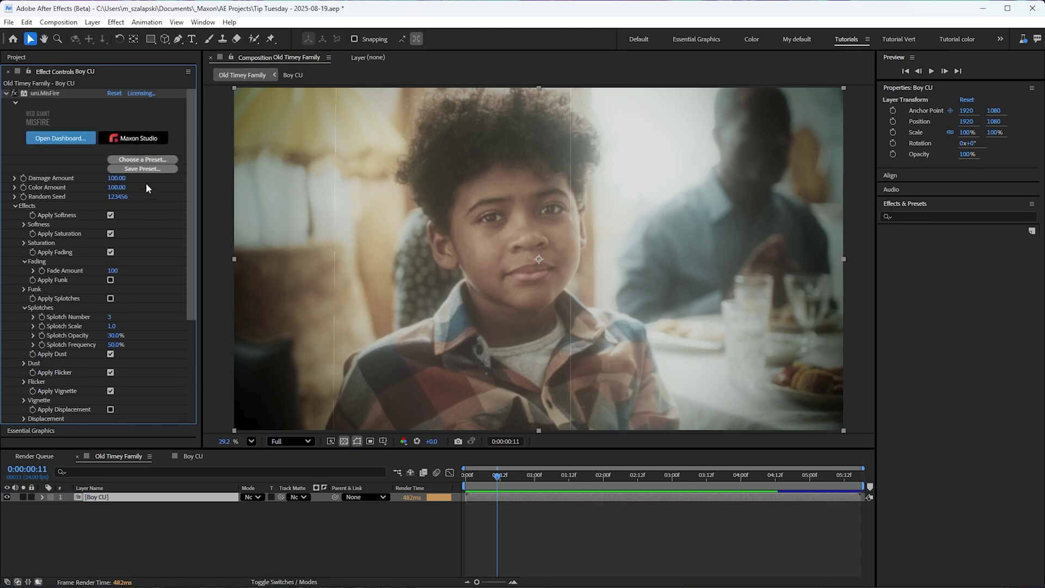
pyautogui.click(144, 166)
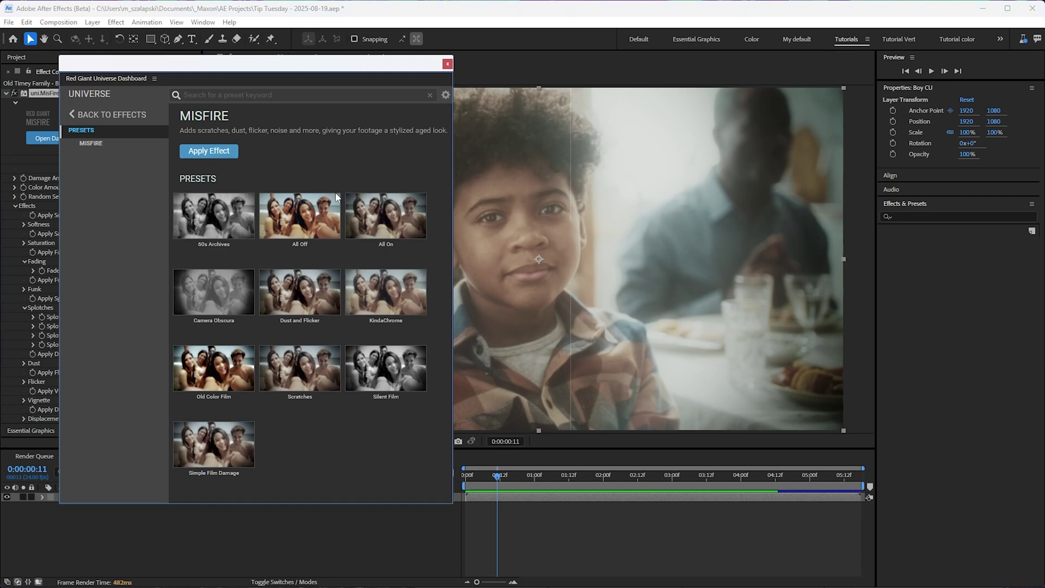
# Step: Try All On, Old Color Film, Camera Obscura, Silent Film and Simple Film Damage, ending on All Off
pyautogui.moveTo(386, 215)
pyautogui.click(385, 255)
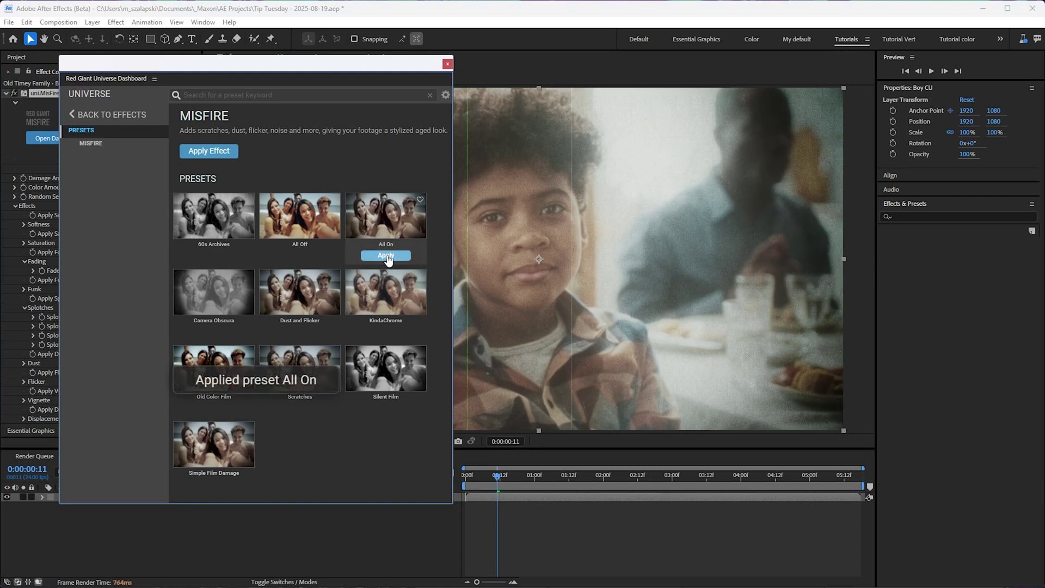
pyautogui.click(300, 256)
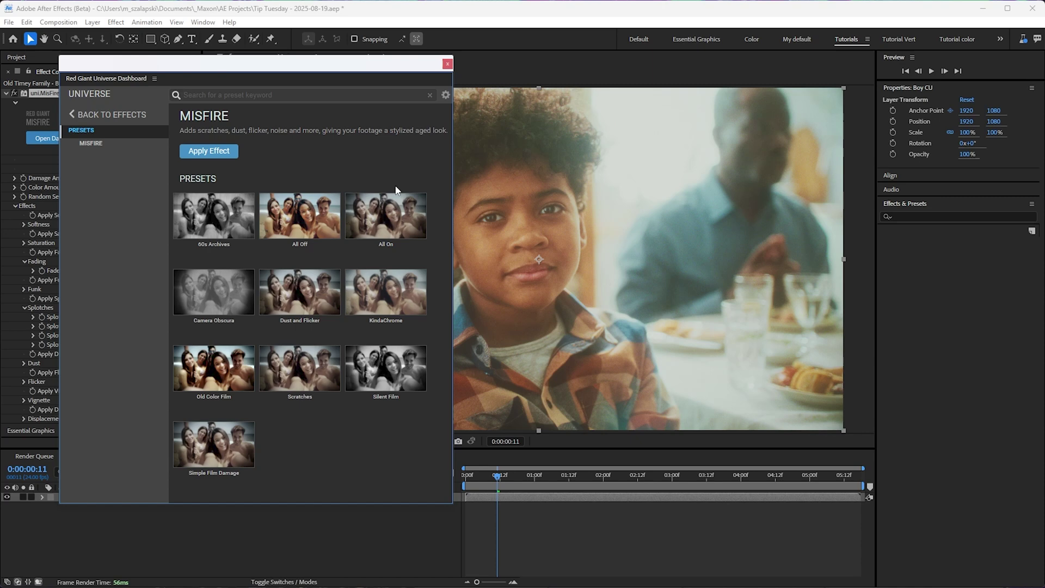
pyautogui.click(214, 407)
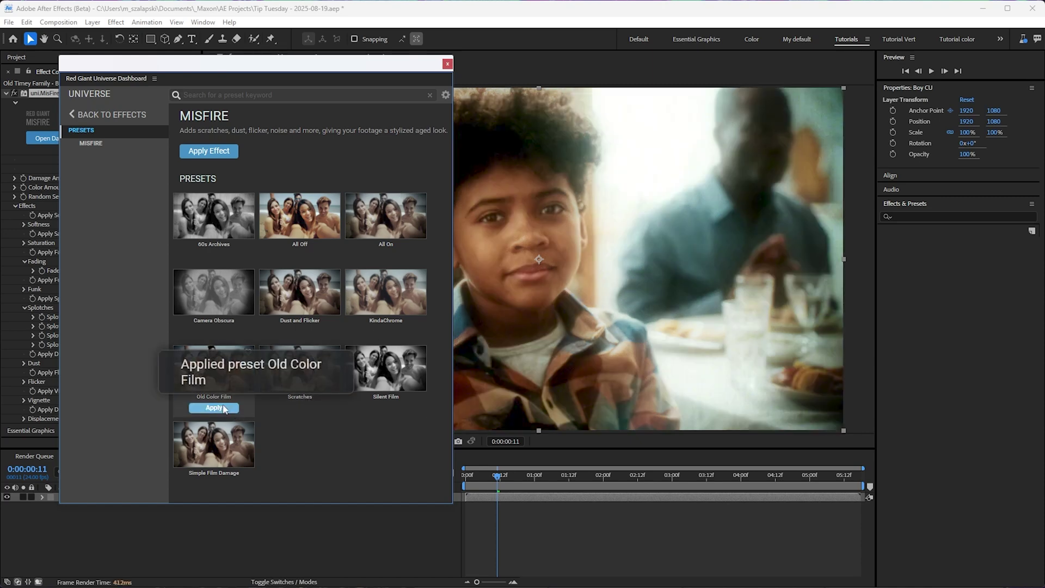
pyautogui.click(214, 332)
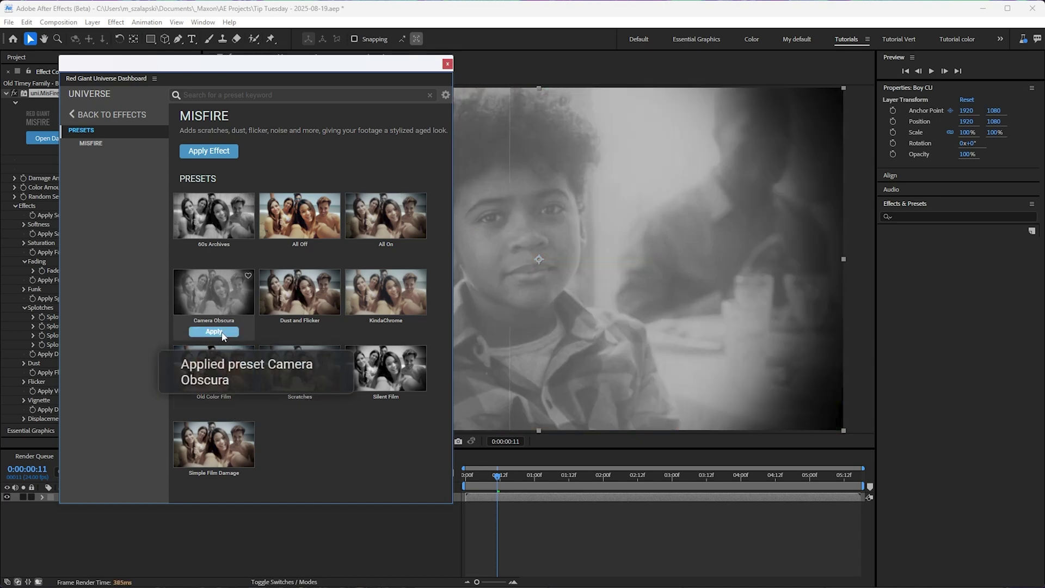
pyautogui.click(386, 407)
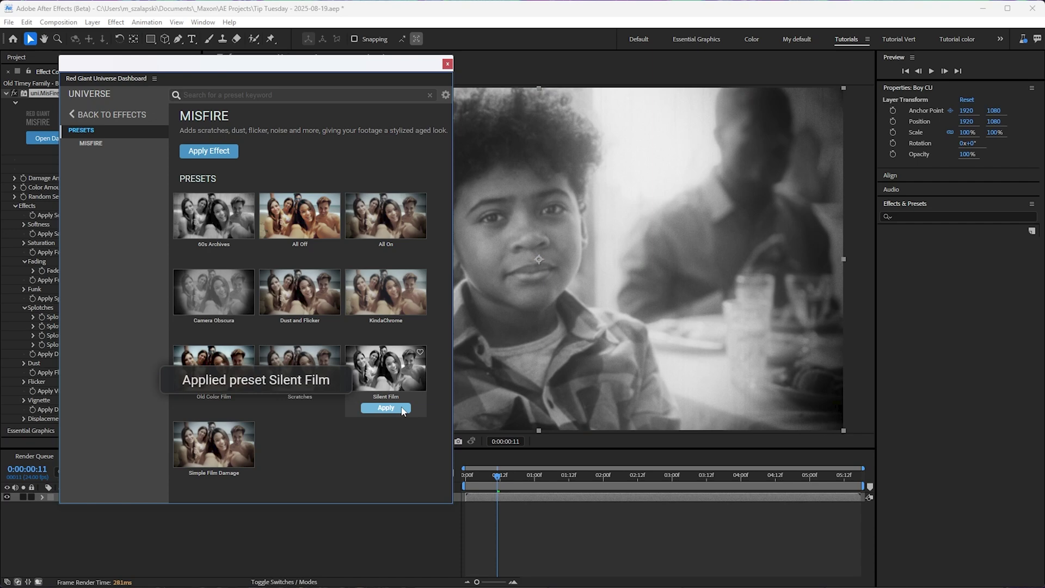
pyautogui.click(214, 484)
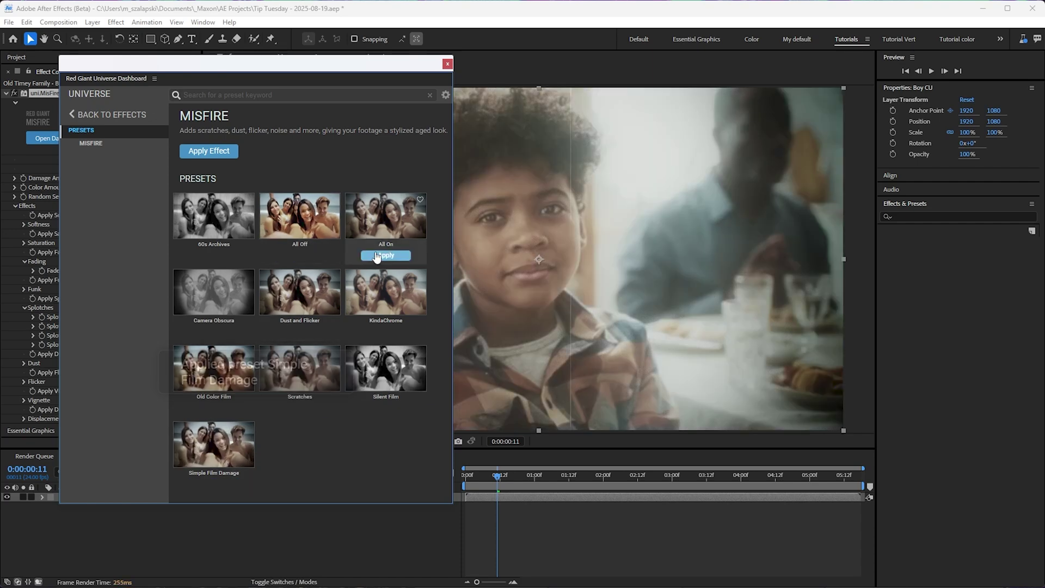
pyautogui.click(300, 256)
pyautogui.click(448, 65)
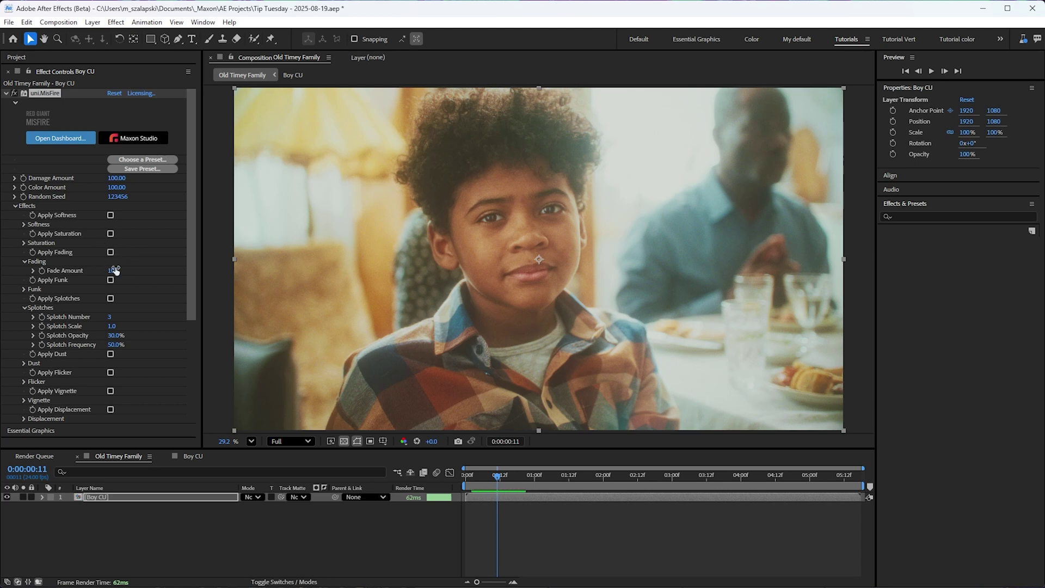
# Step: Enable Funk at 11% opacity and Splotches with a Splotch Number of 2
pyautogui.click(110, 280)
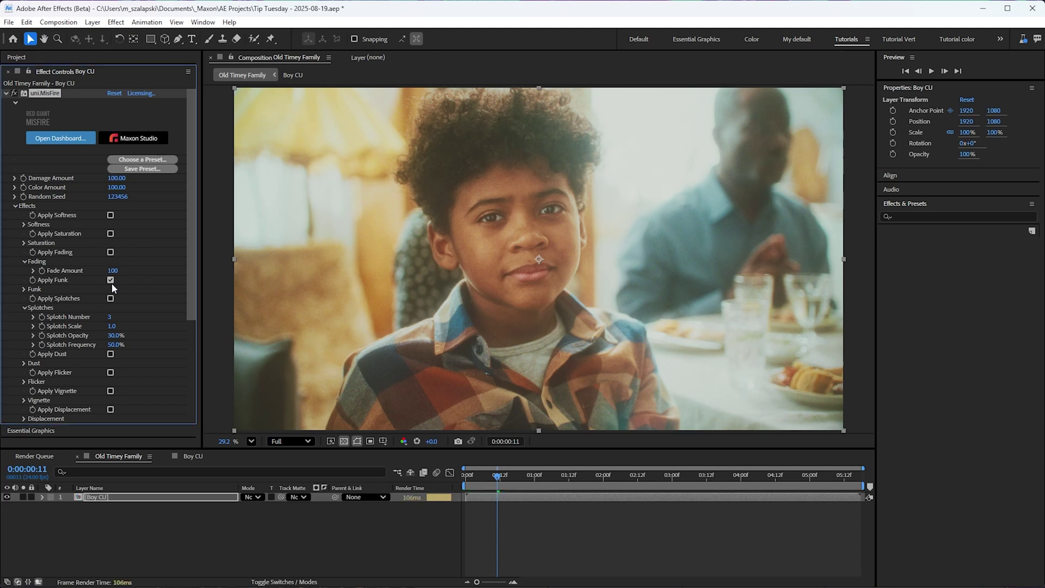
pyautogui.click(25, 289)
pyautogui.moveTo(118, 299); pyautogui.dragTo(112, 301)
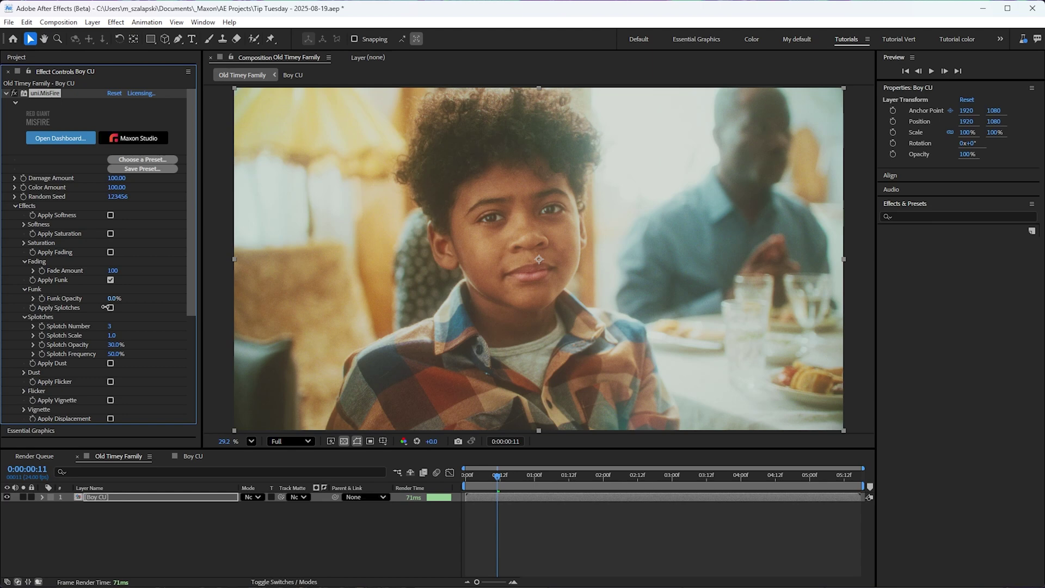
pyautogui.click(112, 308)
pyautogui.moveTo(108, 327); pyautogui.dragTo(108, 345)
pyautogui.scroll(-5, 138, 326)
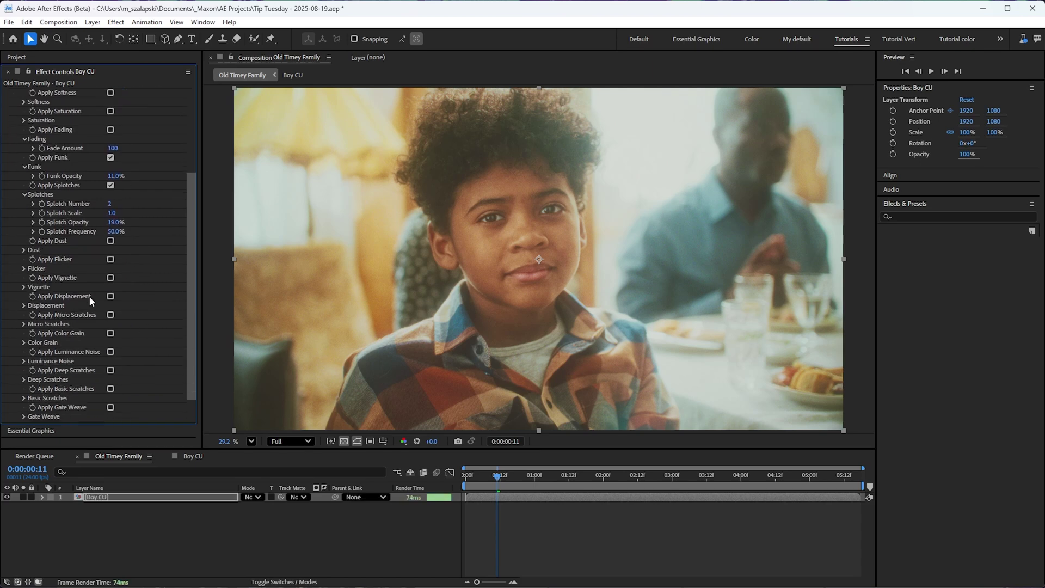
# Step: Enable Dust at 19% opacity and 38% frequency, plus Micro Scratches and Gate Weave, then preview
pyautogui.click(110, 241)
pyautogui.click(23, 249)
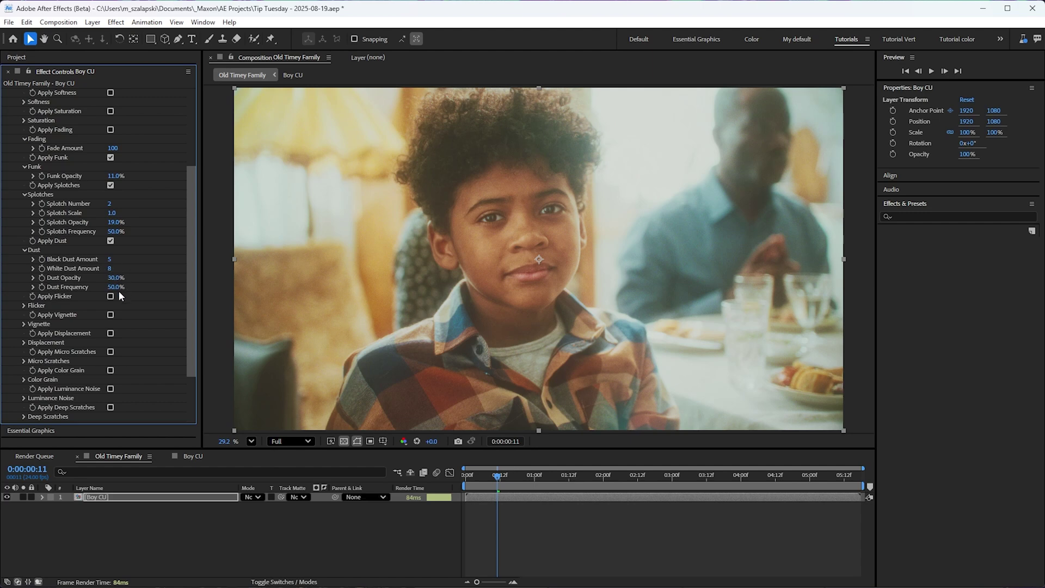
pyautogui.moveTo(116, 278); pyautogui.dragTo(109, 286)
pyautogui.scroll(-3, 131, 308)
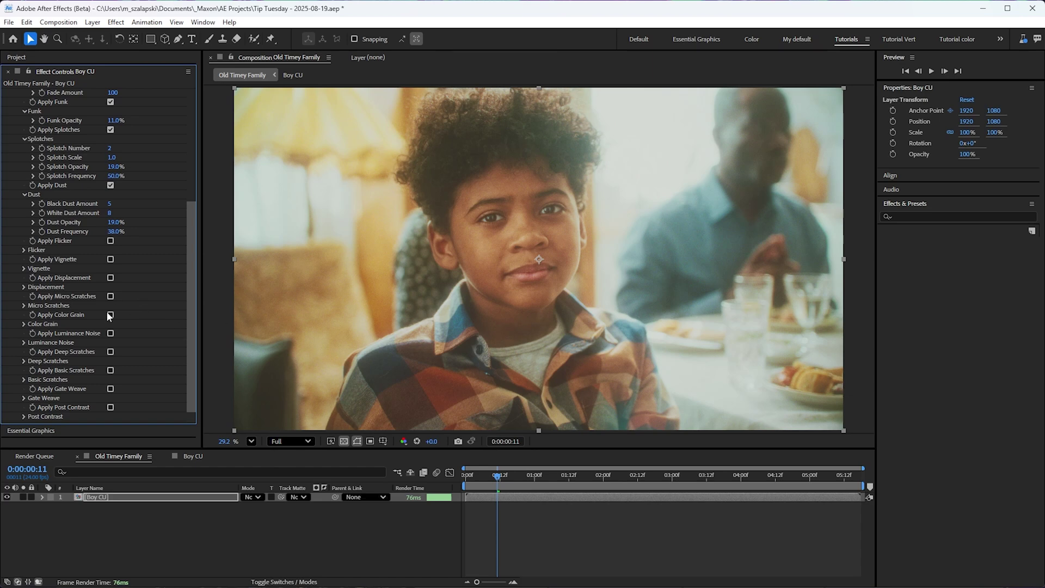
pyautogui.click(110, 296)
pyautogui.click(110, 389)
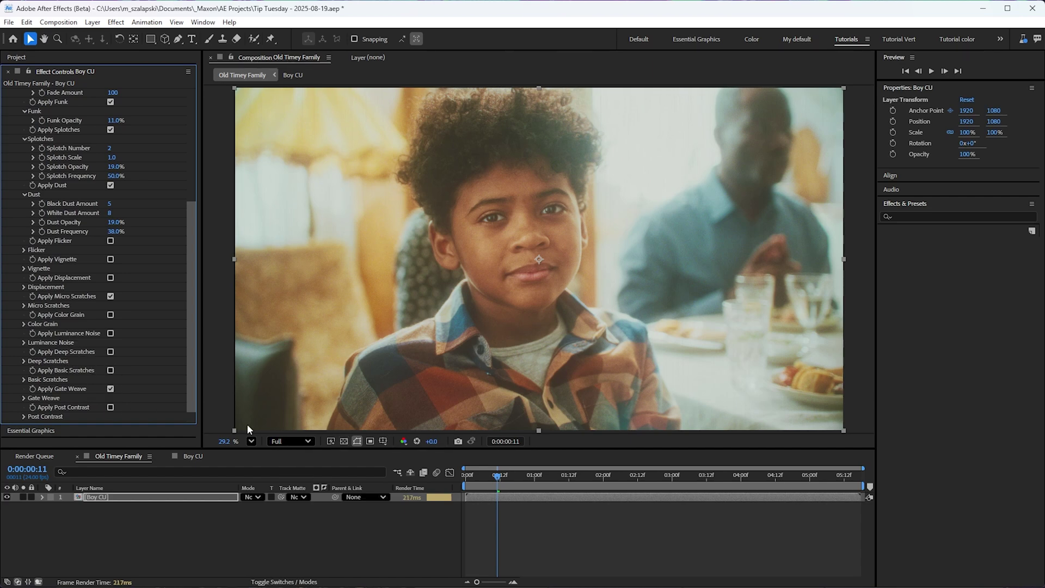
pyautogui.press('space')
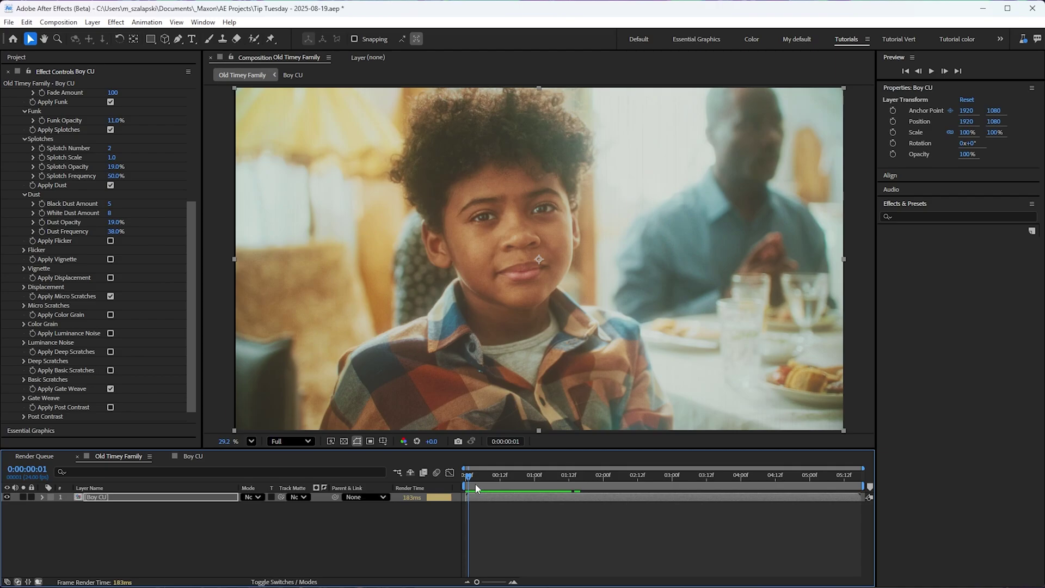